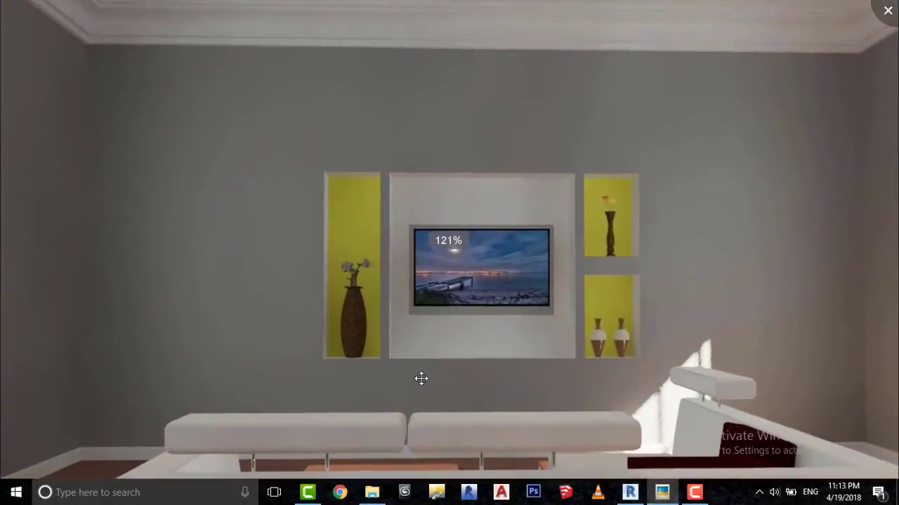
pyautogui.scroll(2, 477, 330)
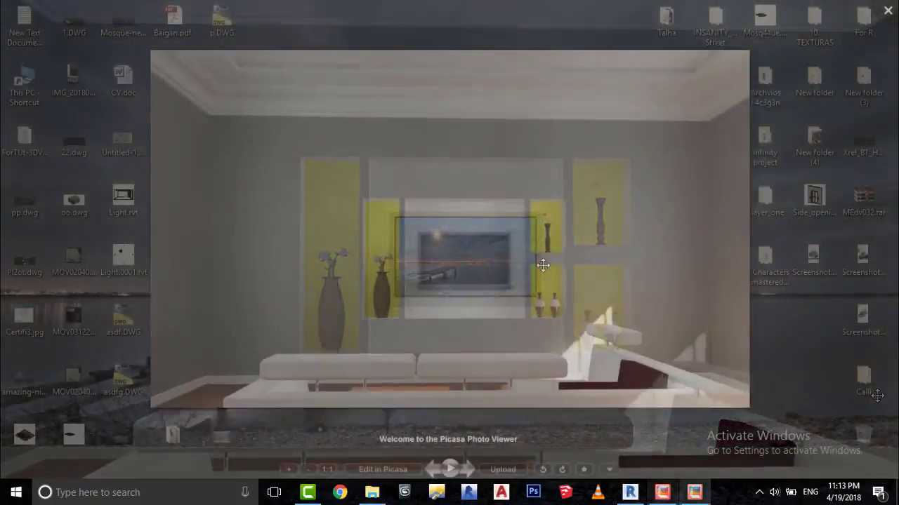
pyautogui.scroll(4, 462, 296)
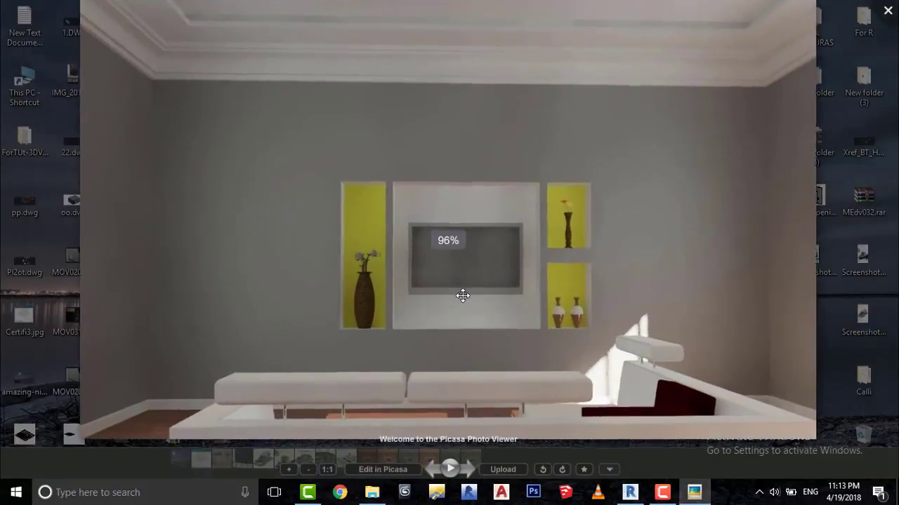
pyautogui.scroll(1, 684, 308)
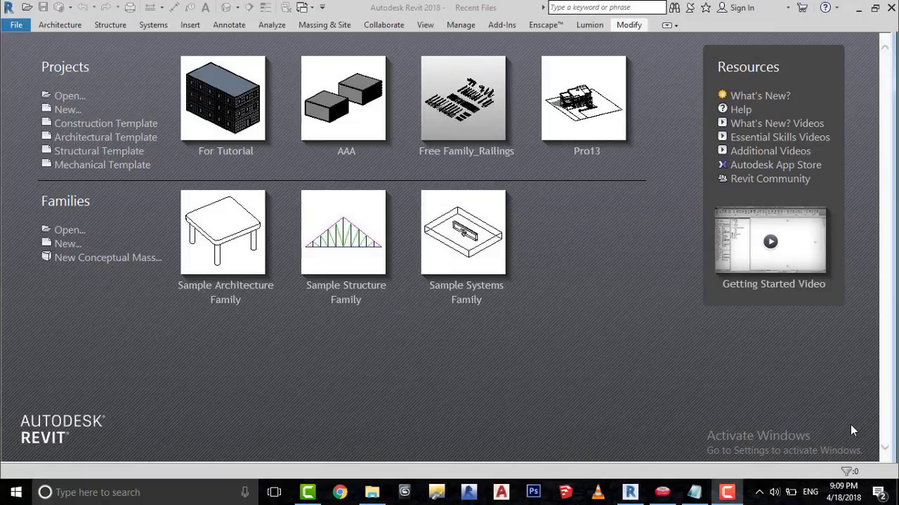
# Step: Create a new family from the Generic Model face based.rft template
pyautogui.click(15, 28)
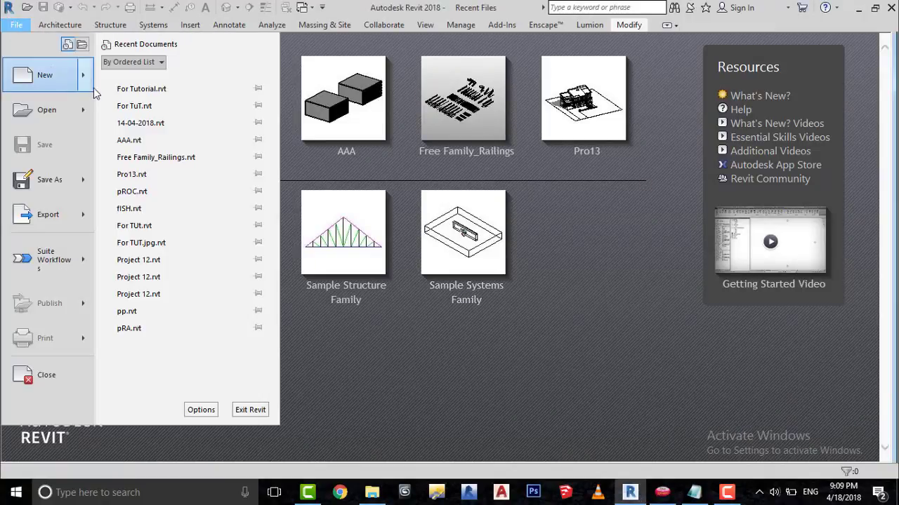
pyautogui.moveTo(89, 84)
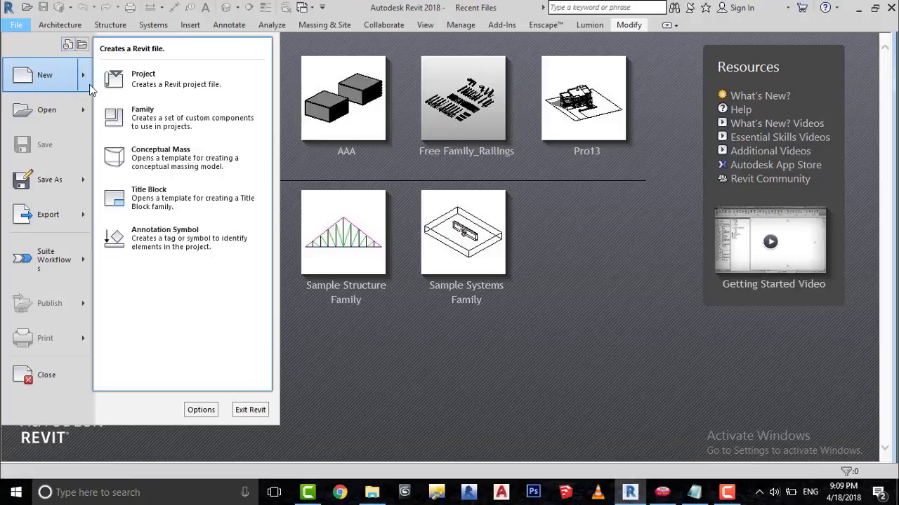
pyautogui.click(186, 125)
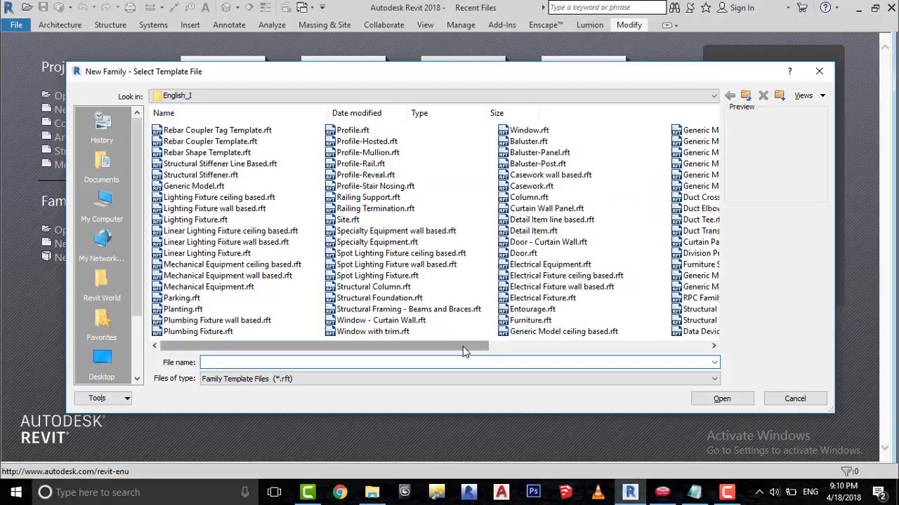
pyautogui.moveTo(481, 349); pyautogui.dragTo(521, 349)
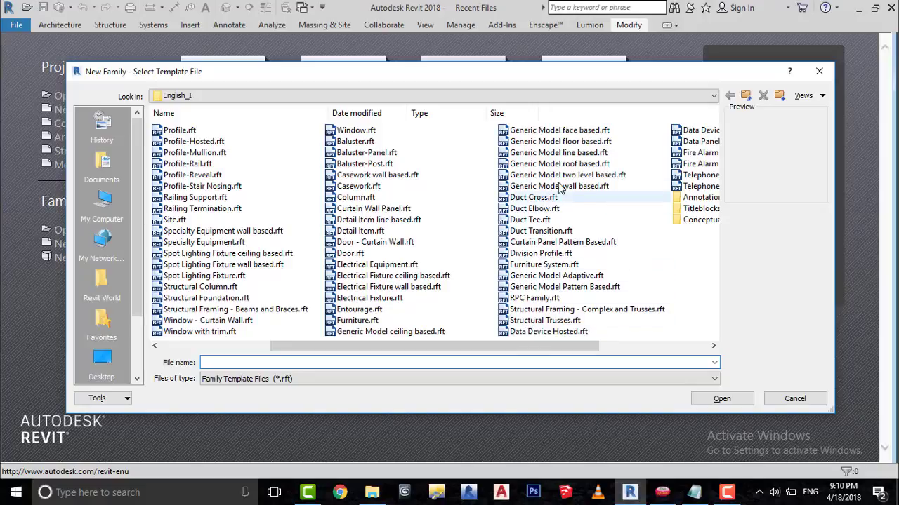
pyautogui.click(557, 133)
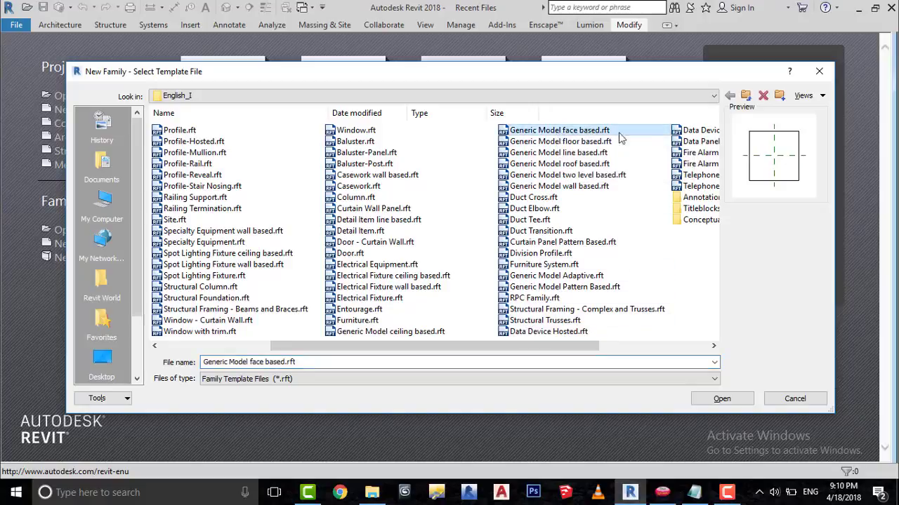
pyautogui.click(729, 399)
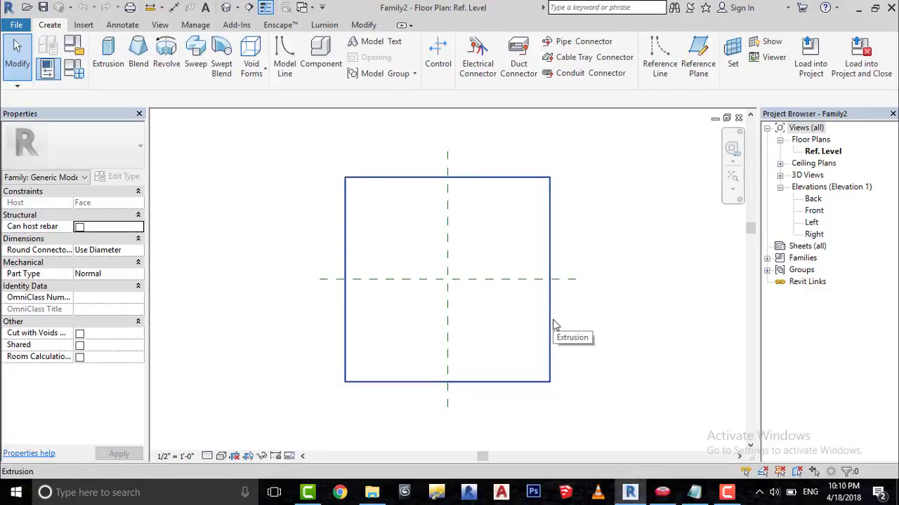
# Step: Draw two vertical reference planes, about 2'-0" right and about 1'-9" left of the centre plane, extending past the host square
pyautogui.scroll(-1, 289, 270)
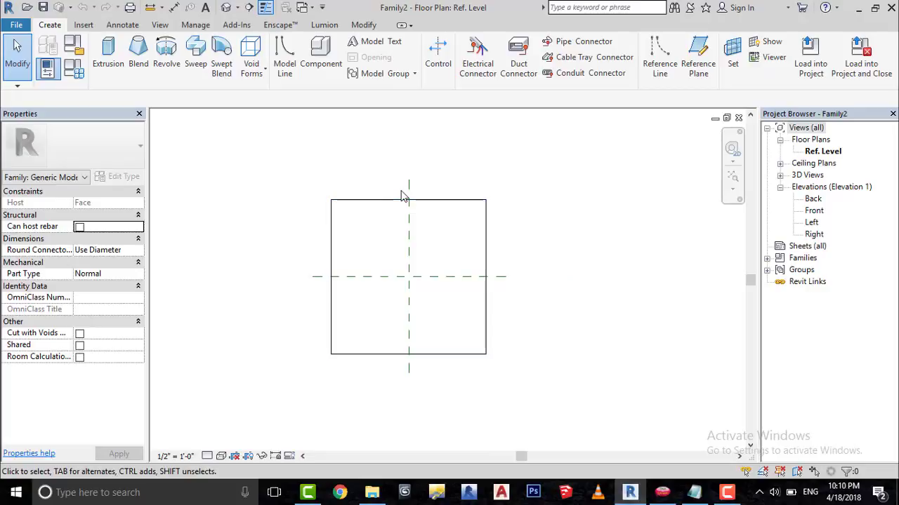
pyautogui.scroll(-1, 403, 196)
pyautogui.moveTo(407, 194); pyautogui.dragTo(386, 241, button='middle')
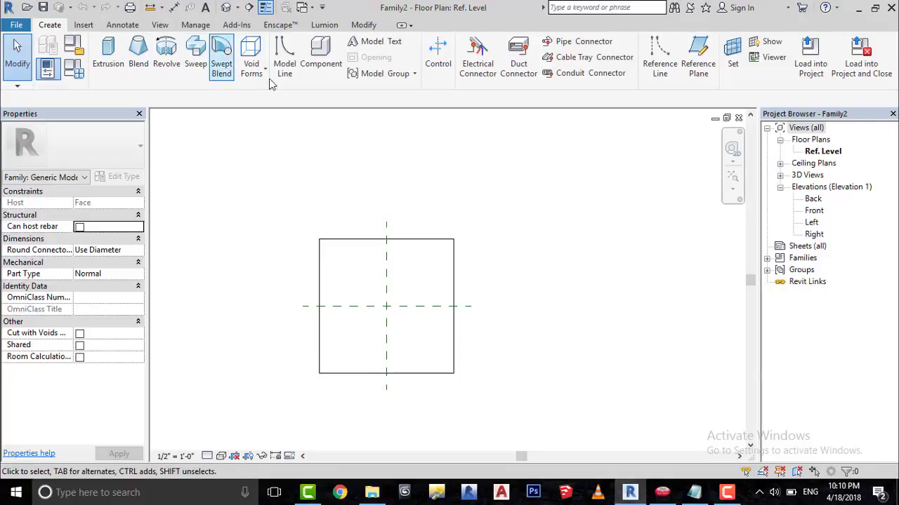
pyautogui.click(695, 76)
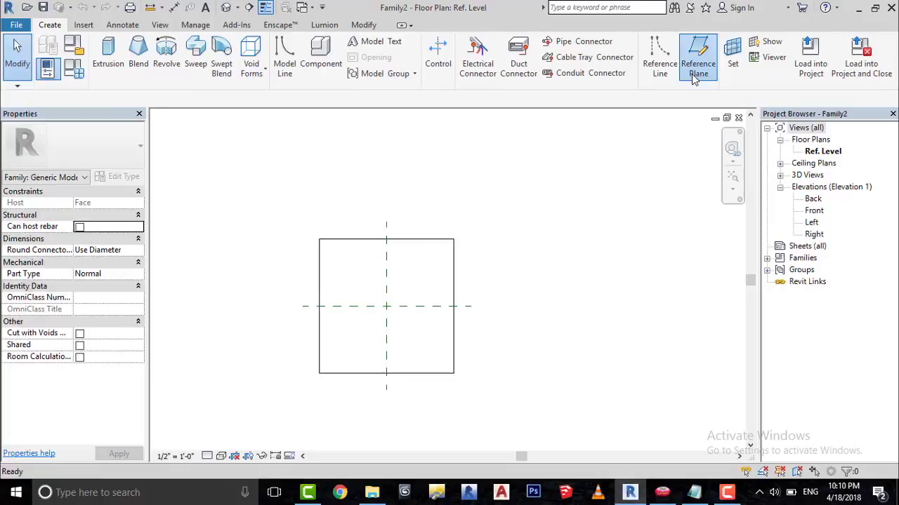
pyautogui.click(445, 198)
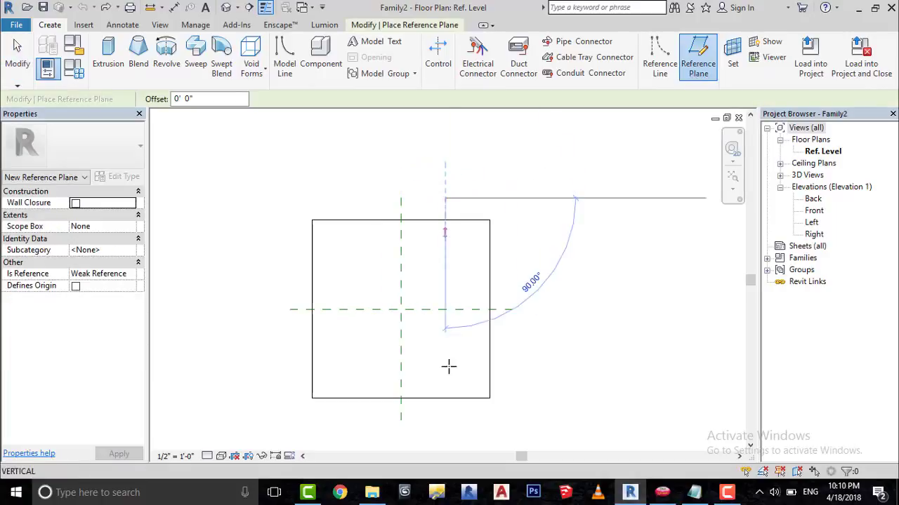
pyautogui.click(442, 419)
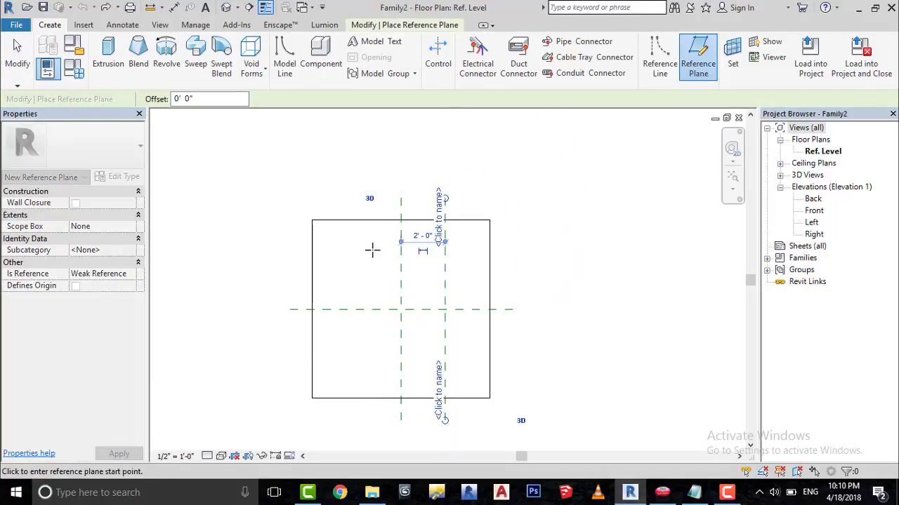
pyautogui.click(362, 198)
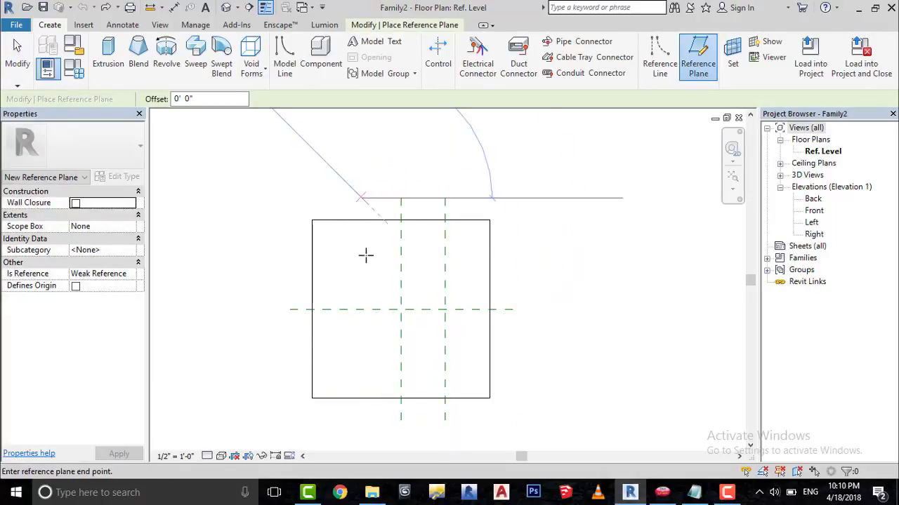
pyautogui.click(361, 417)
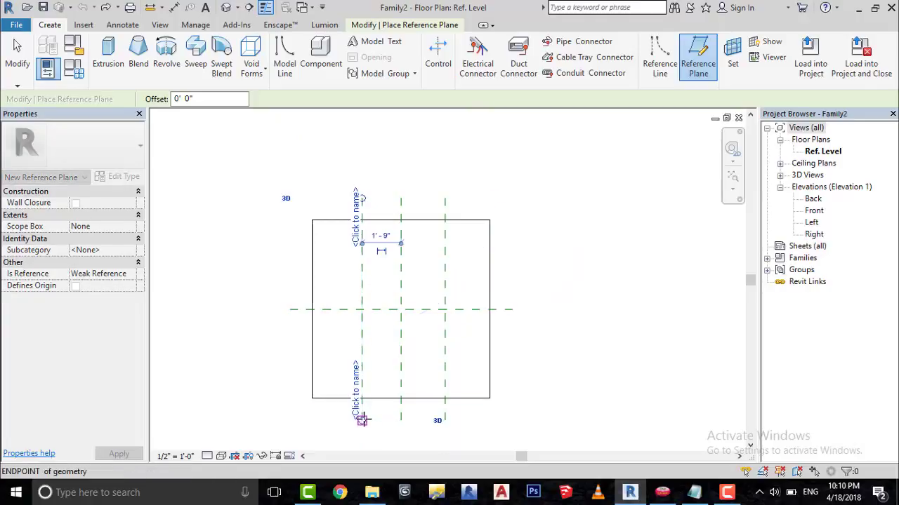
# Step: Draw two horizontal reference planes across the host square, about 1'-6" above and about 1'-1" below the centre plane
pyautogui.click(287, 276)
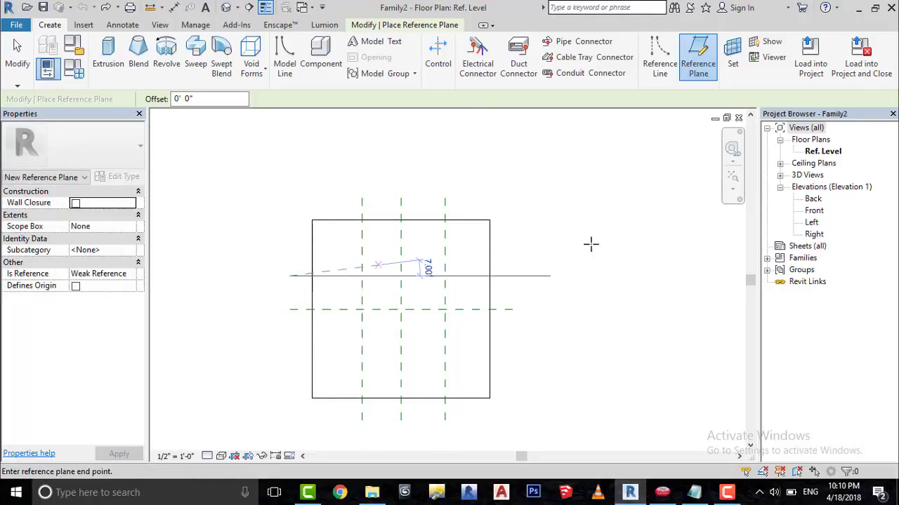
pyautogui.click(513, 276)
pyautogui.click(289, 332)
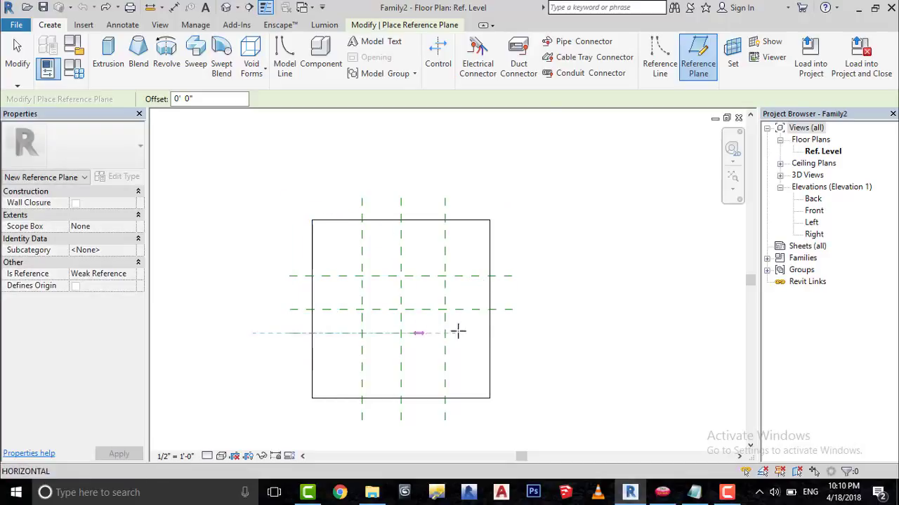
pyautogui.click(513, 332)
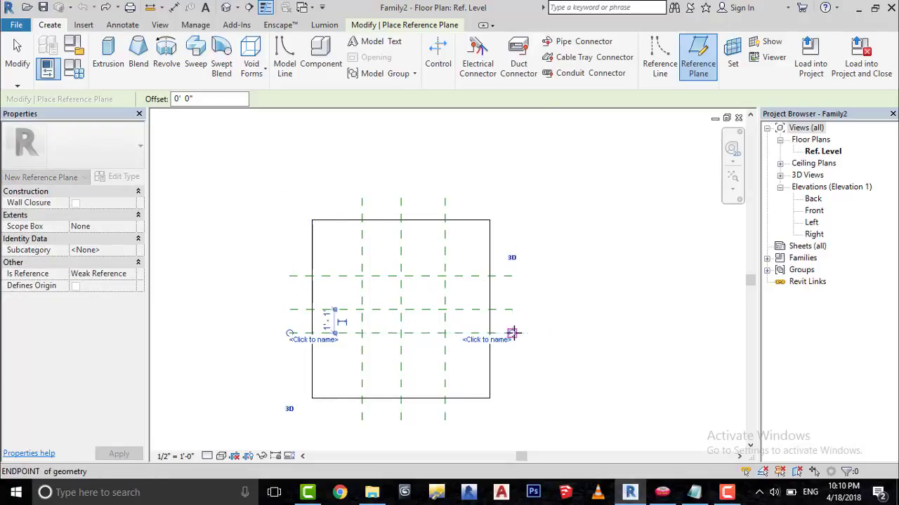
pyautogui.rightClick(534, 210)
pyautogui.click(553, 219)
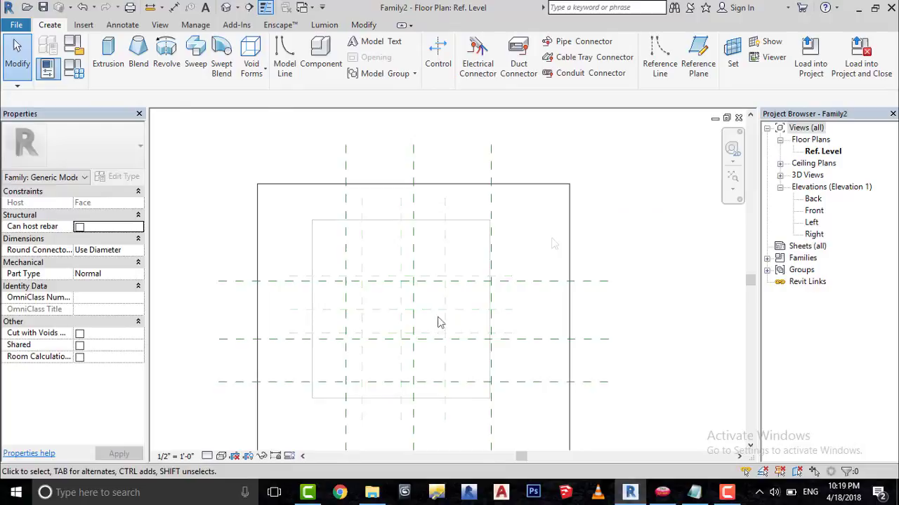
# Step: Add a continuous aligned dimension across the three vertical reference planes and apply the EQ constraint to it
pyautogui.click(174, 7)
pyautogui.click(346, 247)
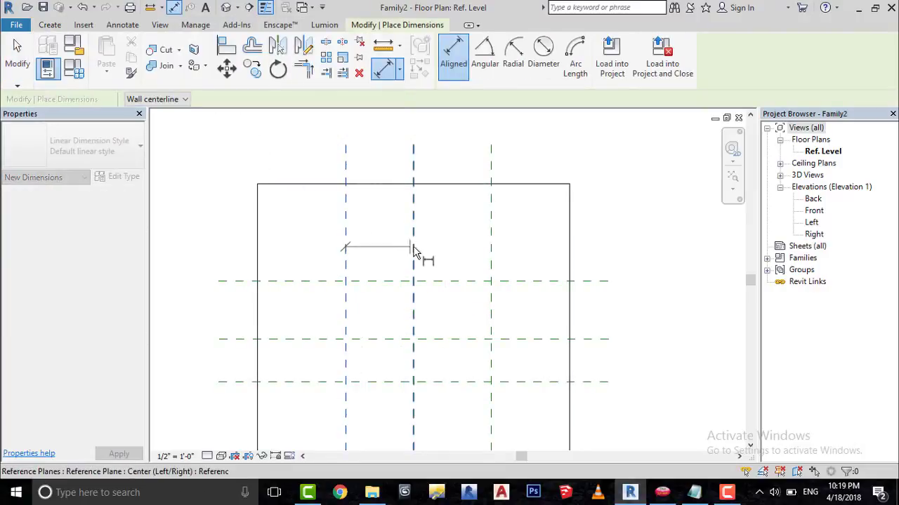
pyautogui.click(412, 251)
pyautogui.click(491, 261)
pyautogui.click(518, 218)
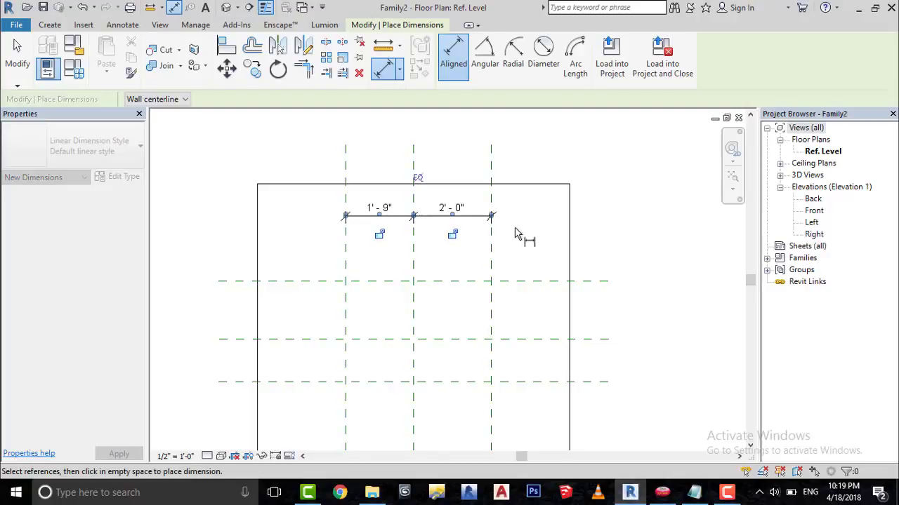
pyautogui.click(416, 178)
pyautogui.rightClick(553, 172)
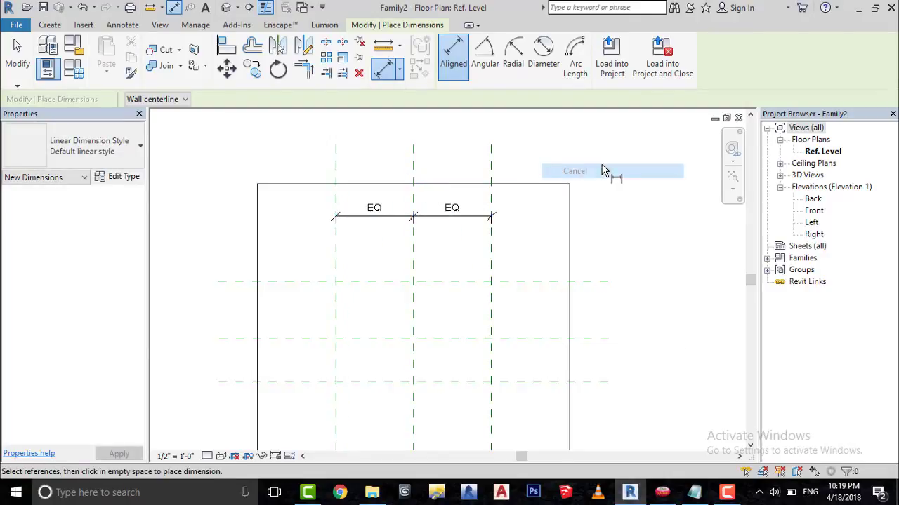
pyautogui.click(583, 171)
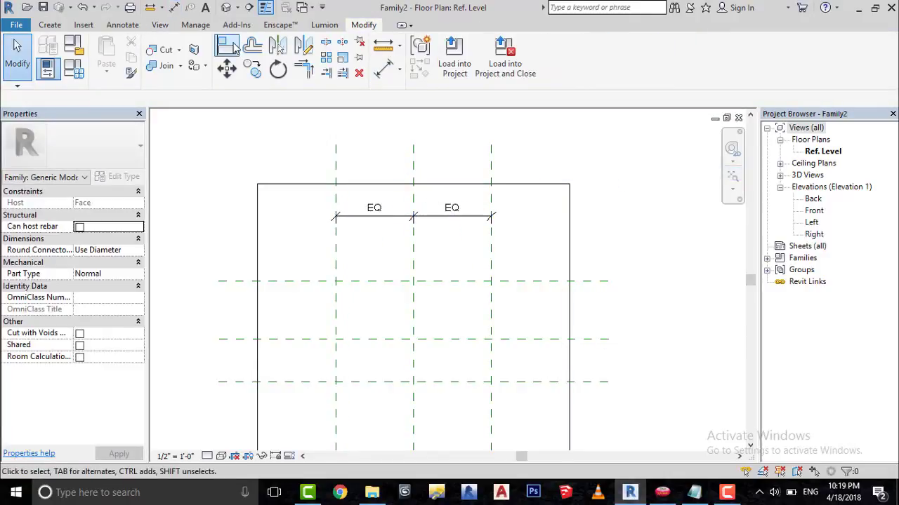
# Step: Add an overall aligned dimension between the two outer vertical reference planes, above the EQ dimension
pyautogui.click(380, 74)
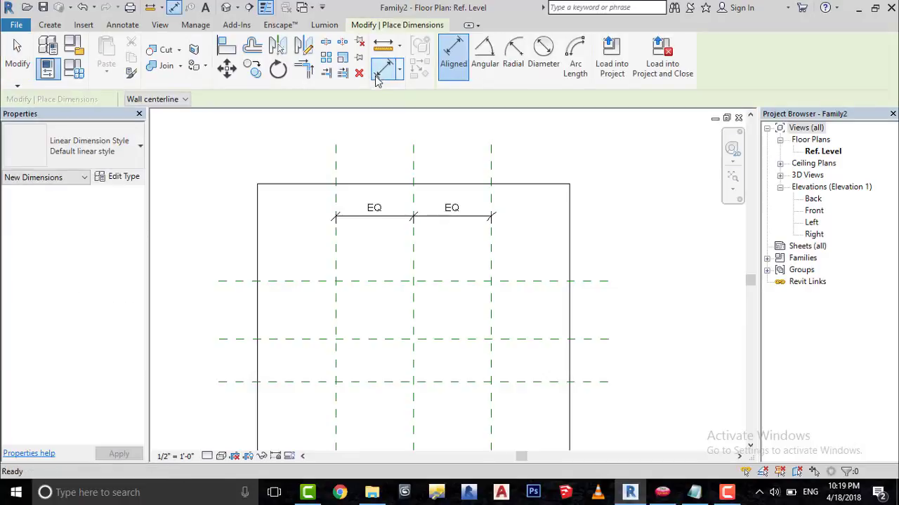
pyautogui.click(336, 205)
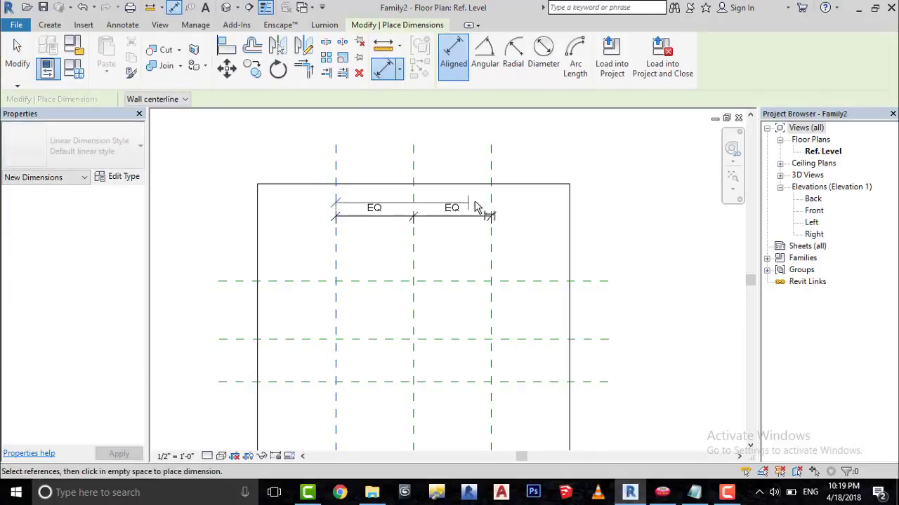
pyautogui.click(492, 208)
pyautogui.click(587, 171)
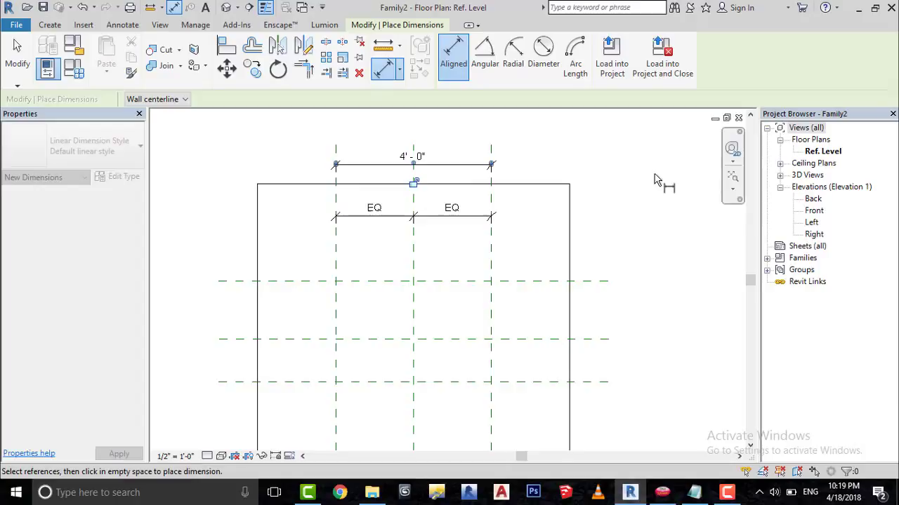
pyautogui.rightClick(662, 180)
pyautogui.click(682, 189)
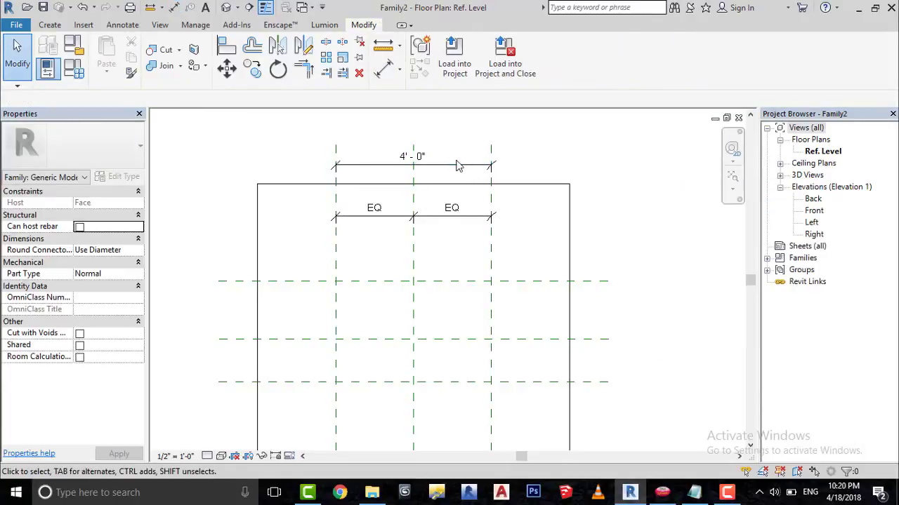
# Step: Label the overall horizontal dimension with a new instance family parameter named Width
pyautogui.click(454, 166)
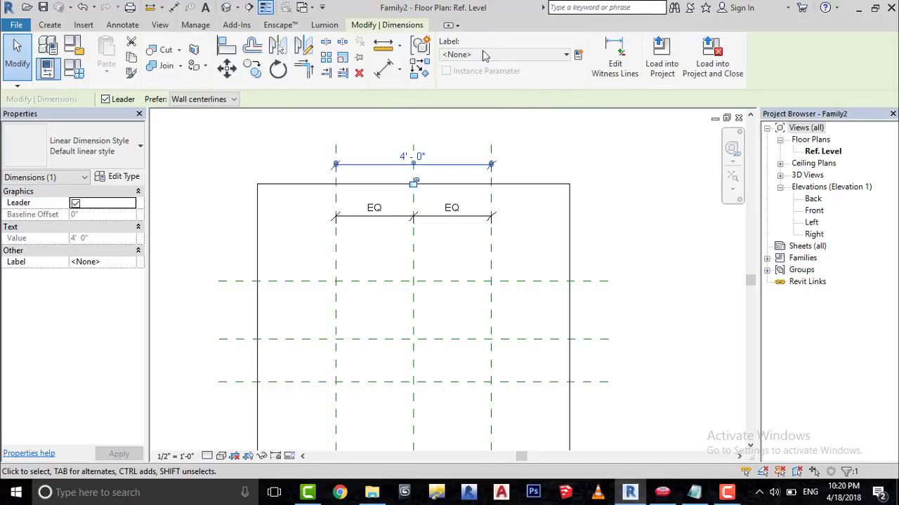
pyautogui.click(582, 60)
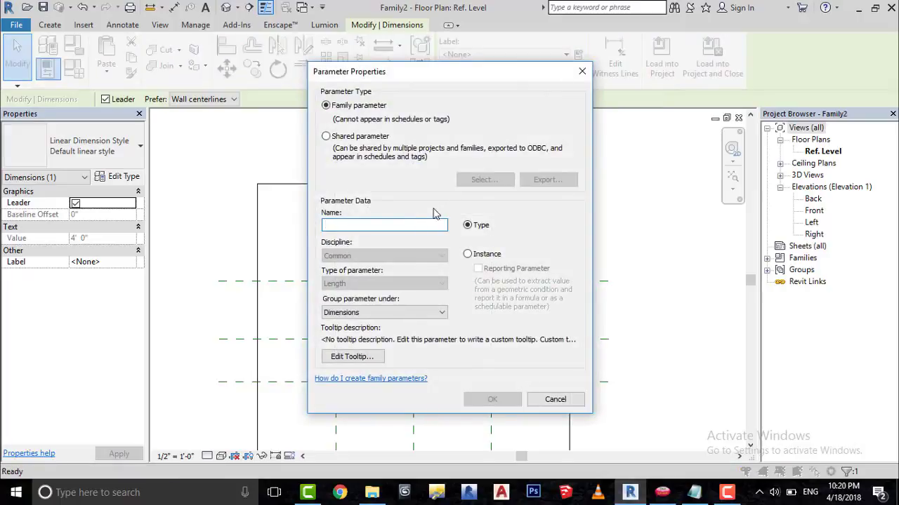
pyautogui.write('Width')
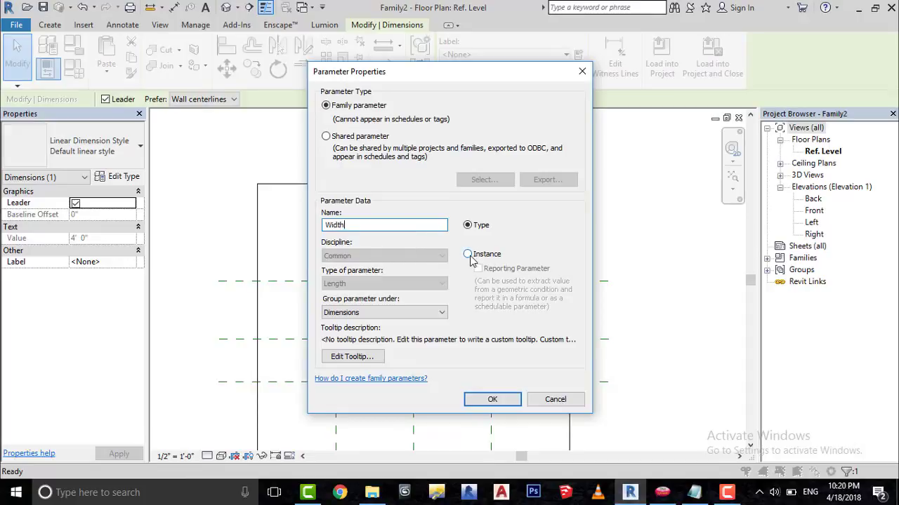
pyautogui.click(469, 255)
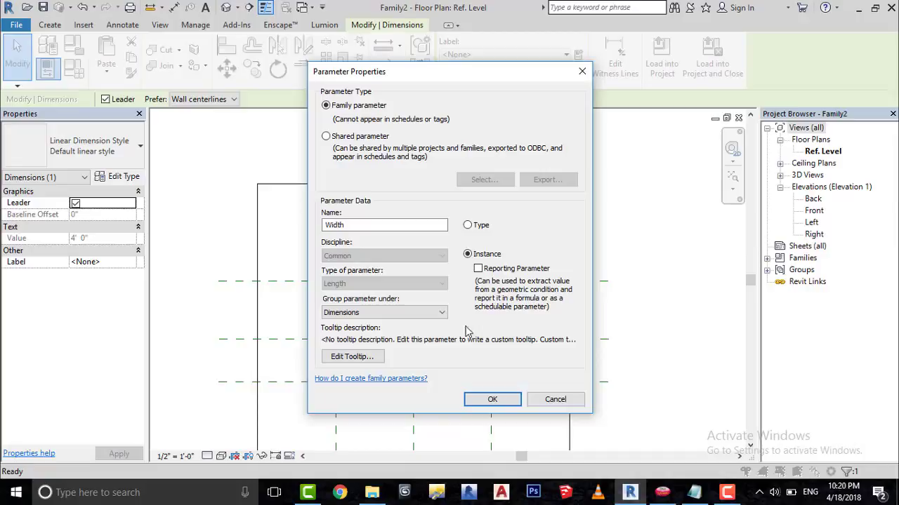
pyautogui.click(492, 402)
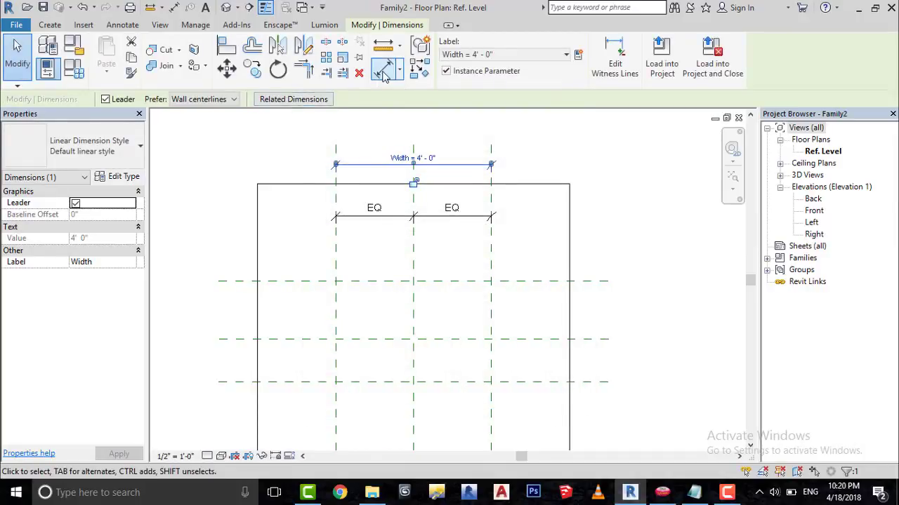
# Step: Add a continuous aligned dimension across the three horizontal reference planes, left of the host square, and apply the EQ constraint to it
pyautogui.click(383, 70)
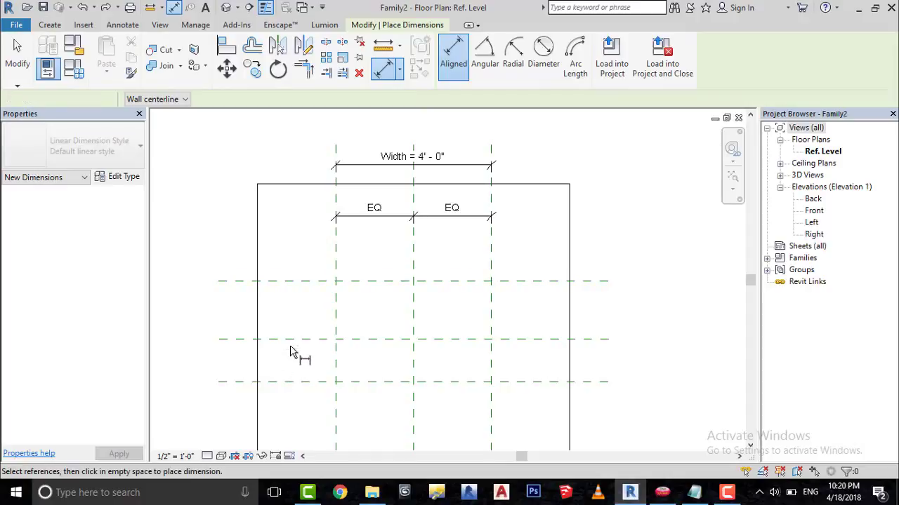
pyautogui.click(300, 281)
pyautogui.click(298, 339)
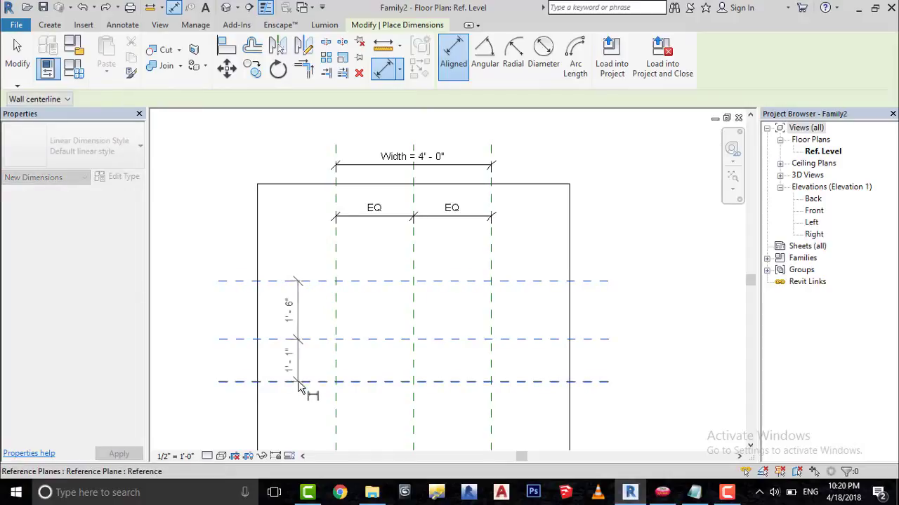
pyautogui.click(298, 383)
pyautogui.click(193, 351)
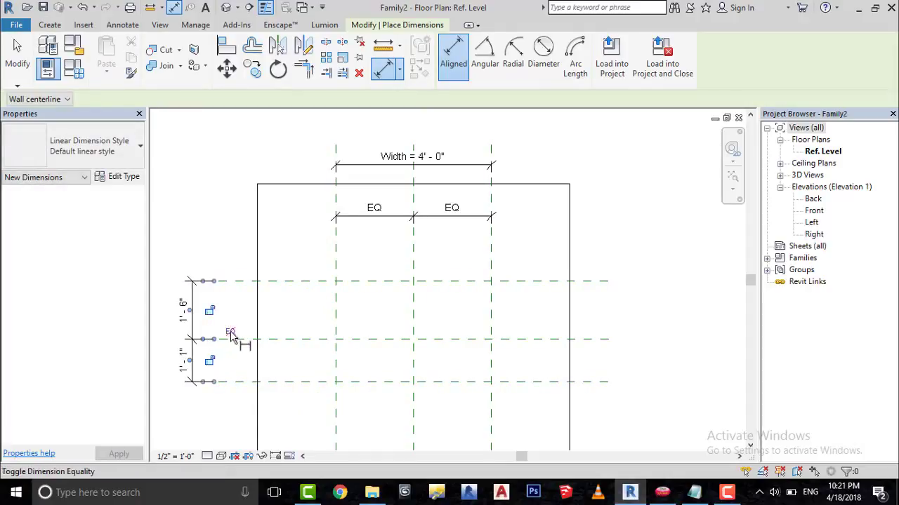
pyautogui.click(232, 336)
# Step: Add an overall aligned dimension between the two outer horizontal reference planes, left of the vertical EQ dimension
pyautogui.click(322, 301)
pyautogui.click(318, 374)
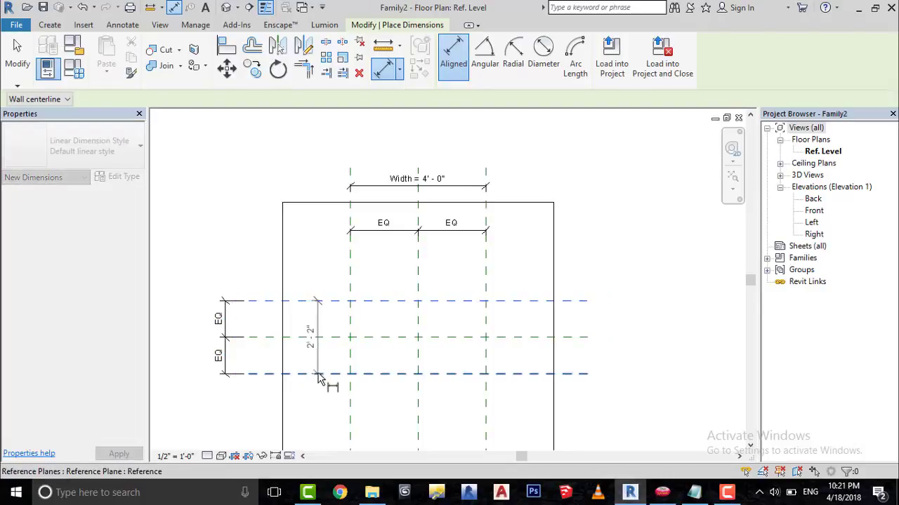
pyautogui.click(186, 379)
pyautogui.rightClick(249, 225)
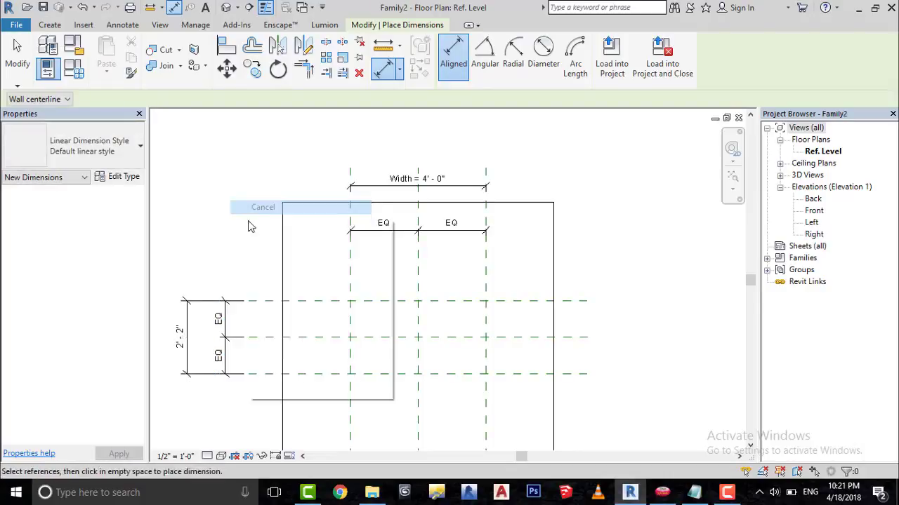
pyautogui.click(251, 227)
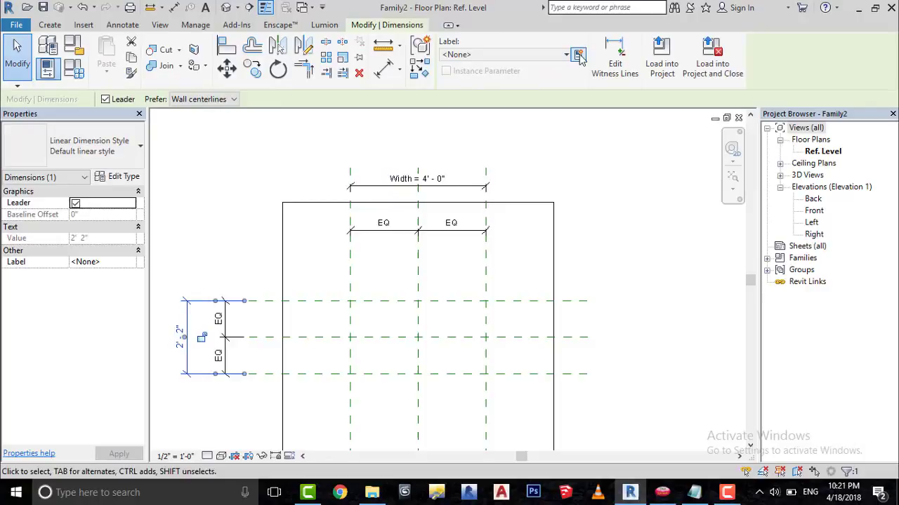
# Step: Label the overall vertical dimension with a new instance family parameter named Height
pyautogui.click(578, 55)
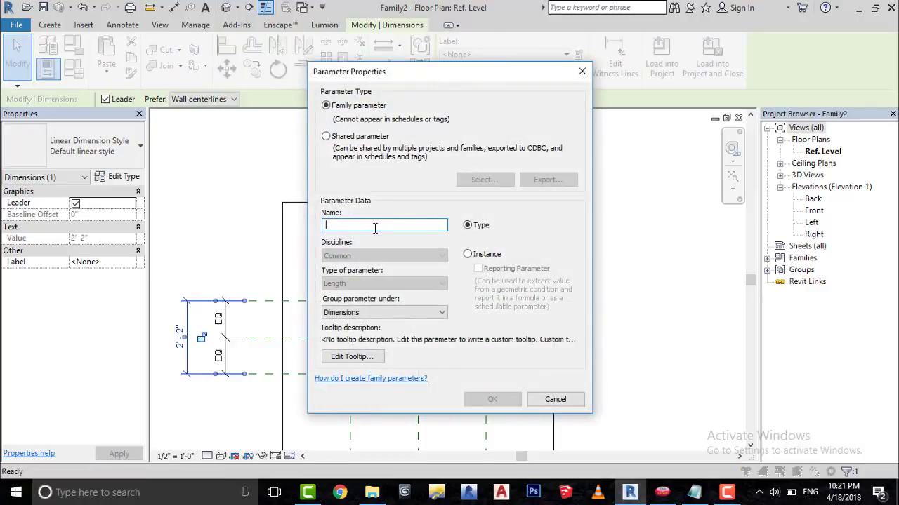
pyautogui.write('Height')
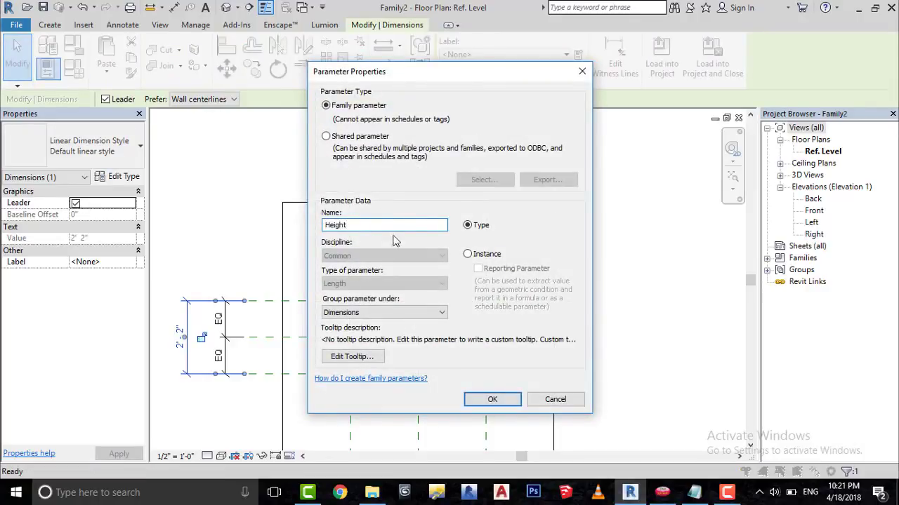
pyautogui.click(468, 254)
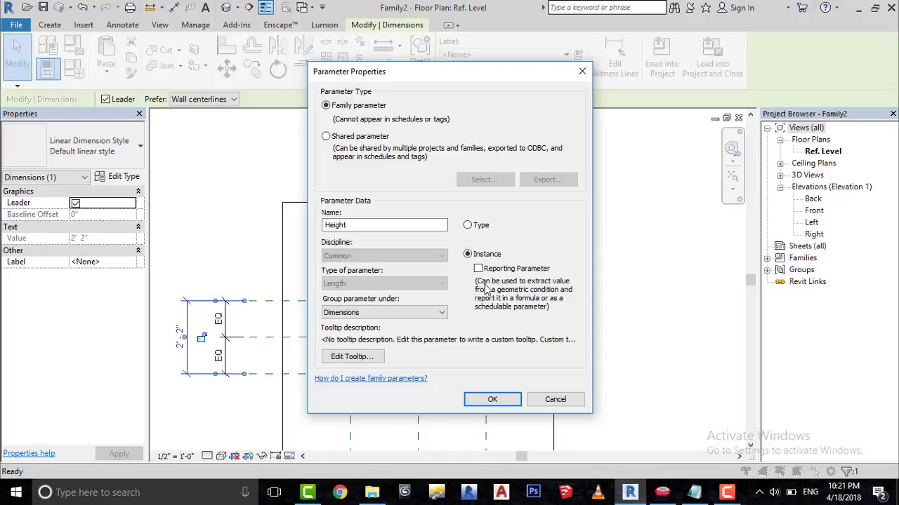
pyautogui.click(475, 400)
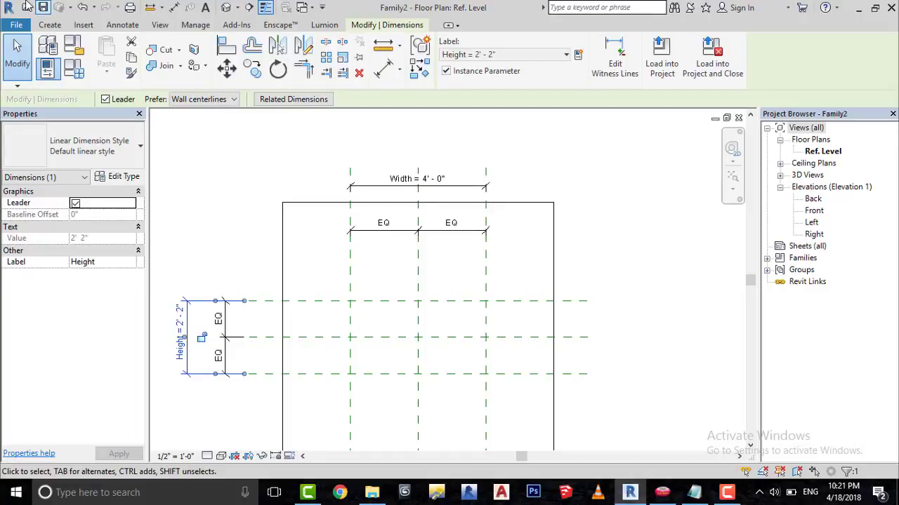
# Step: Start saving the family in the For R folder under the file name Wall Niche
pyautogui.click(26, 7)
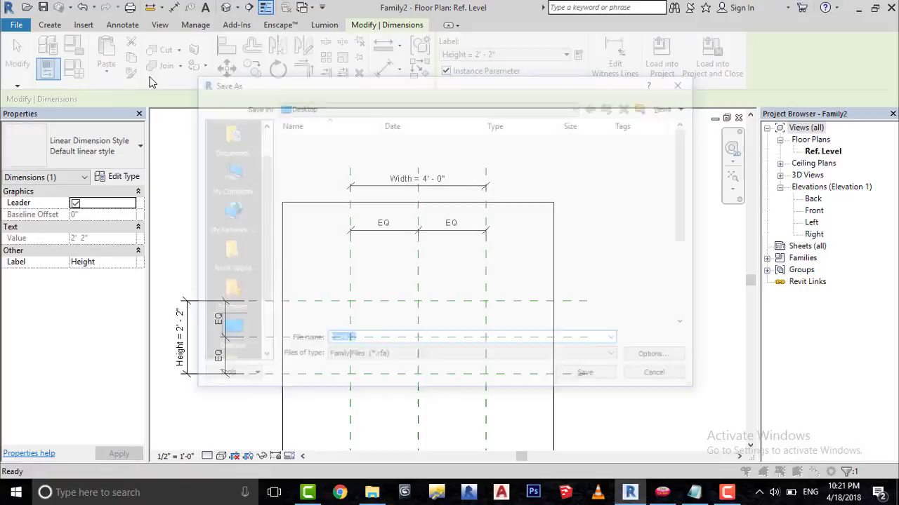
pyautogui.press('Escape')
pyautogui.click(43, 7)
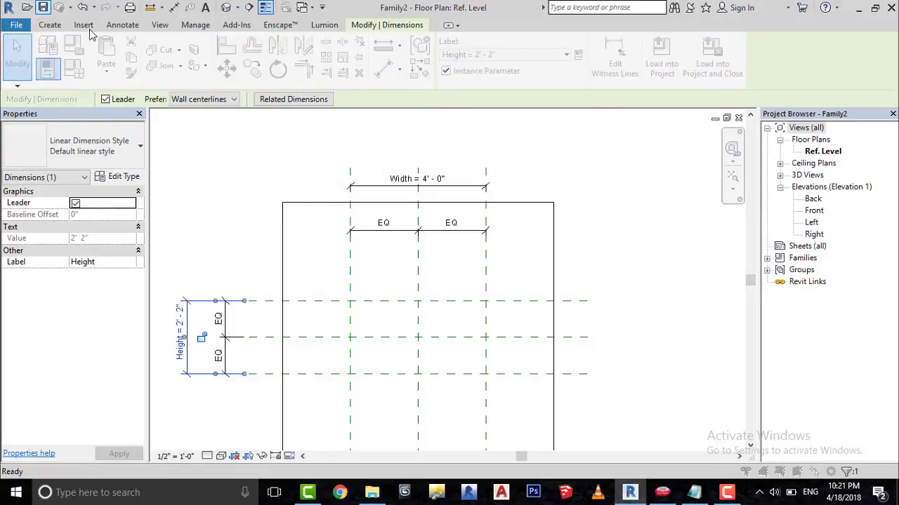
pyautogui.doubleClick(382, 340)
pyautogui.write('Wal')
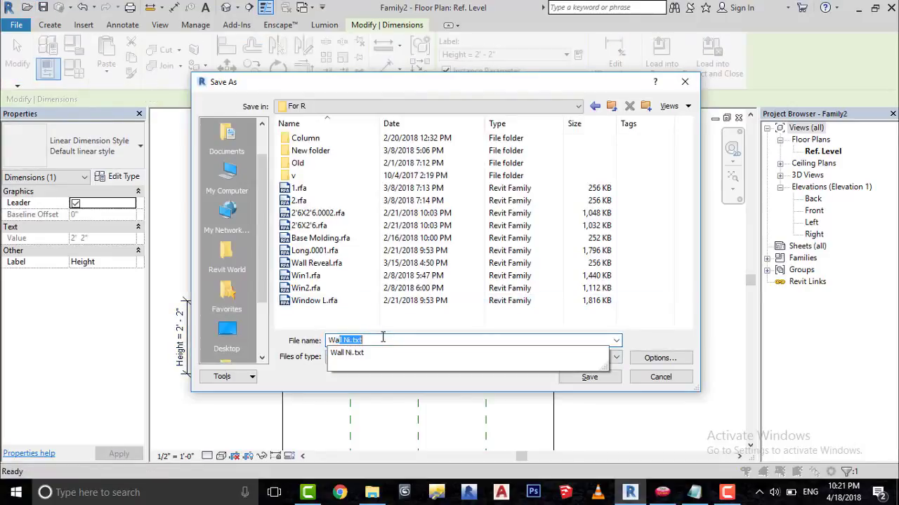
pyautogui.press('BackSpace')
pyautogui.press('BackSpace')
pyautogui.press('BackSpace')
pyautogui.press('BackSpace')
pyautogui.press('BackSpace')
pyautogui.press('BackSpace')
pyautogui.press('BackSpace')
pyautogui.write('Wall ')
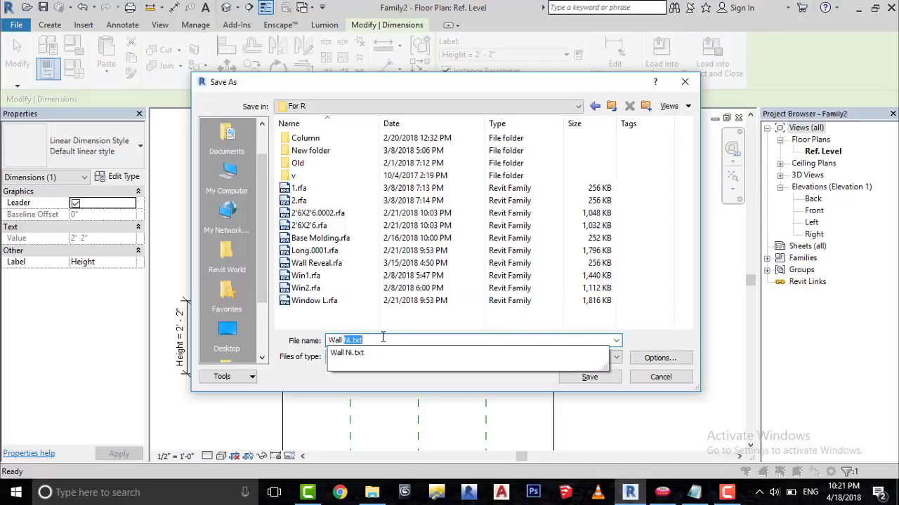
pyautogui.write('Niche')
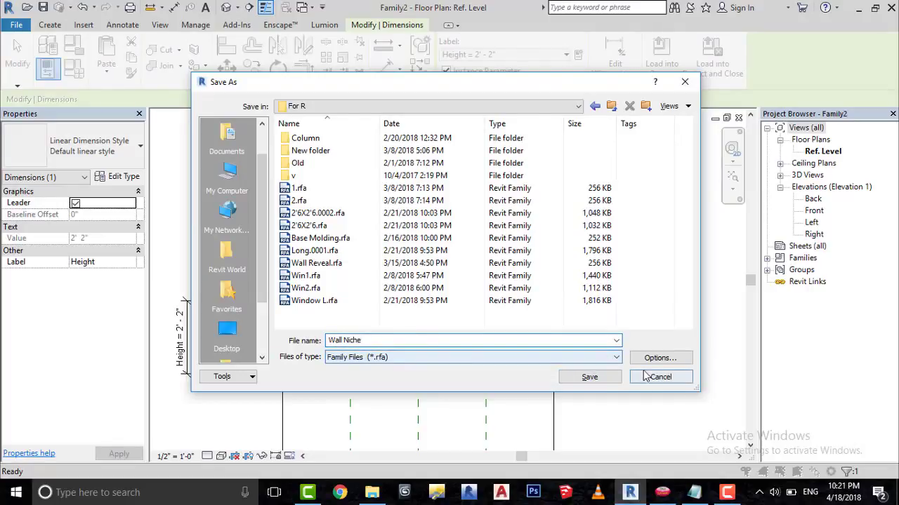
# Step: Set the maximum backups to 1 in the file save options and save the family
pyautogui.click(660, 357)
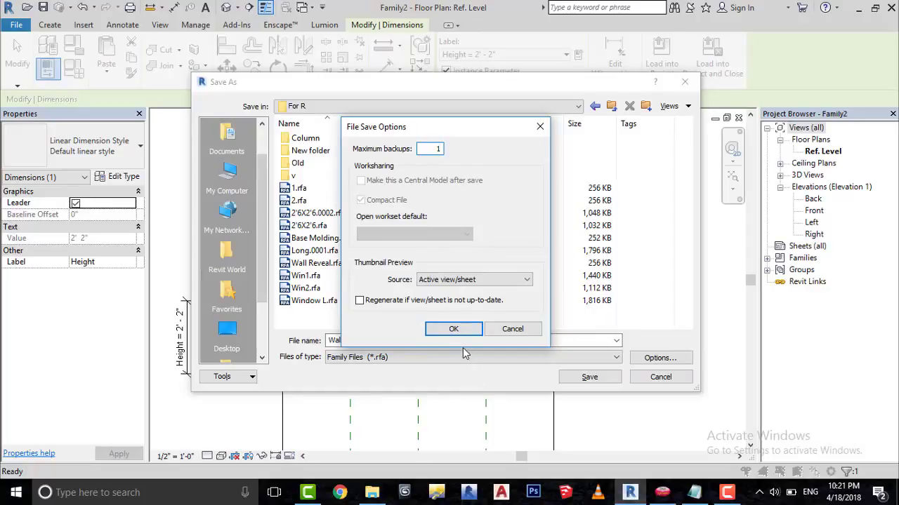
pyautogui.click(452, 329)
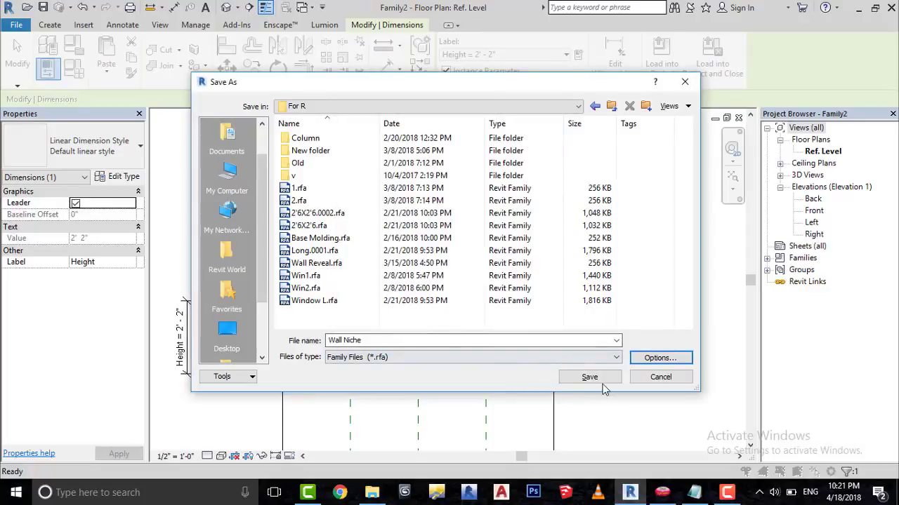
pyautogui.click(598, 379)
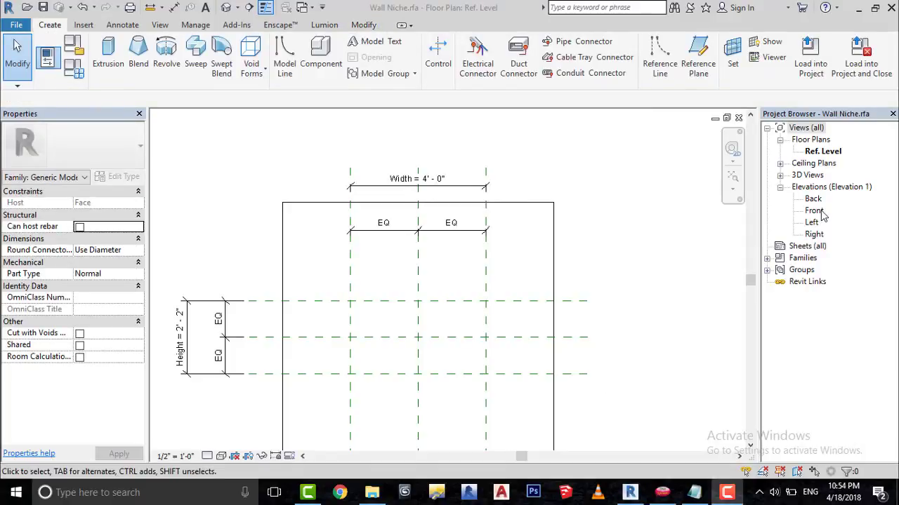
# Step: In the Front elevation, draw a horizontal reference plane across the host about 0'-10" below the Ref. Level
pyautogui.doubleClick(820, 211)
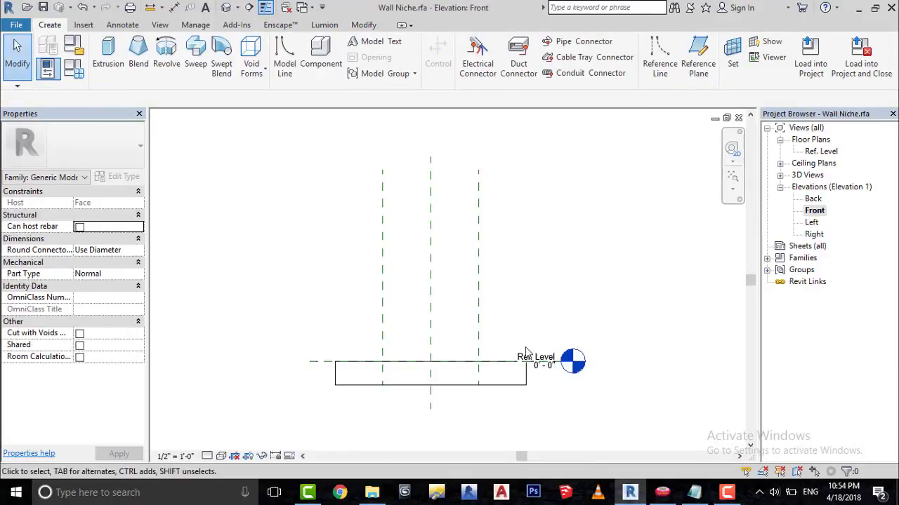
pyautogui.scroll(4, 526, 297)
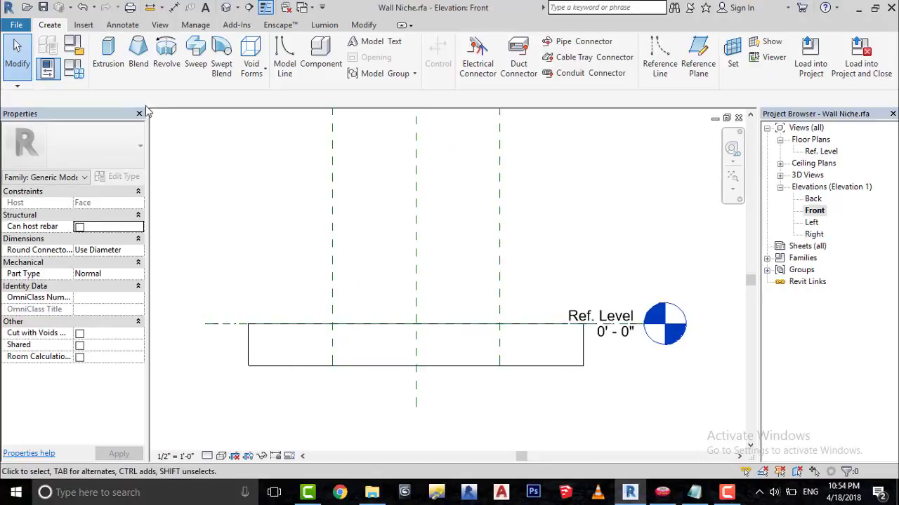
pyautogui.click(697, 58)
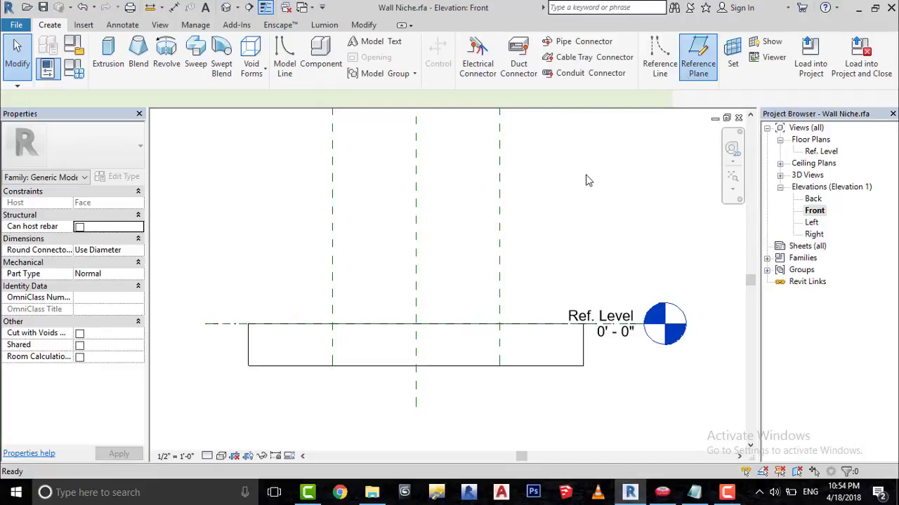
pyautogui.click(204, 359)
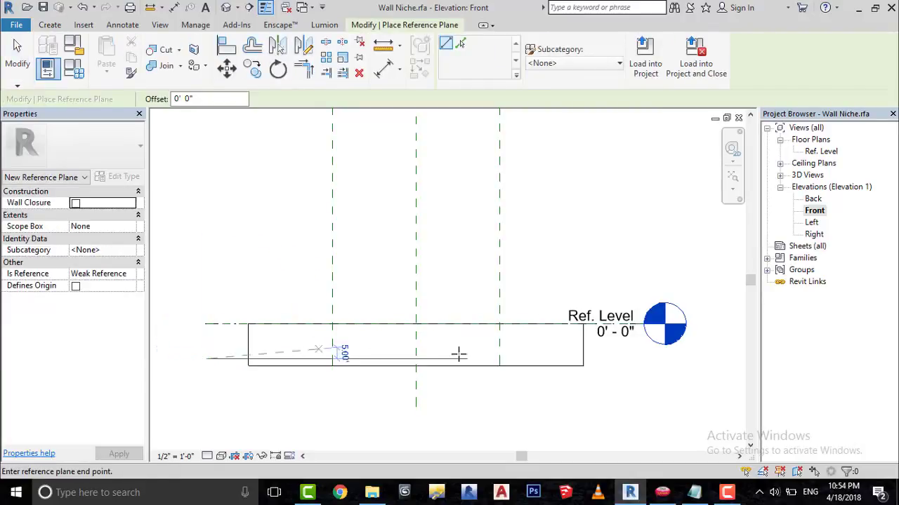
pyautogui.click(598, 359)
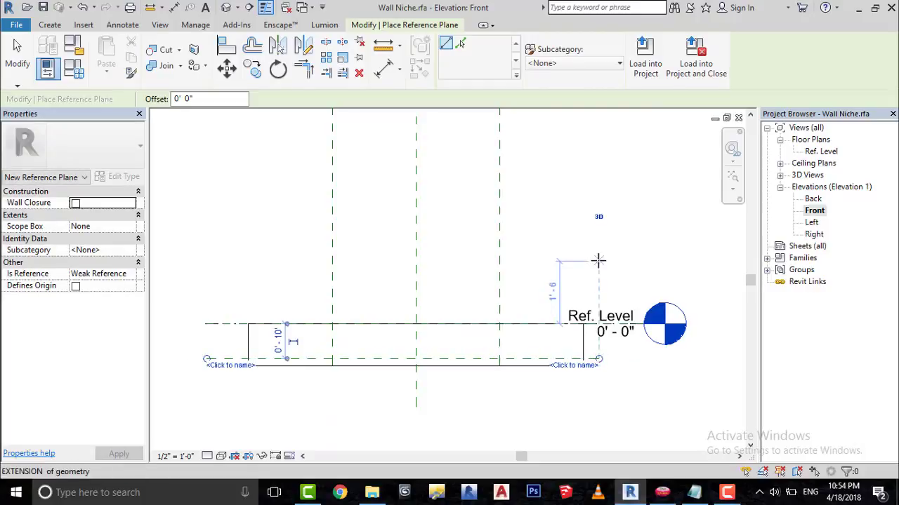
pyautogui.rightClick(621, 263)
pyautogui.click(632, 270)
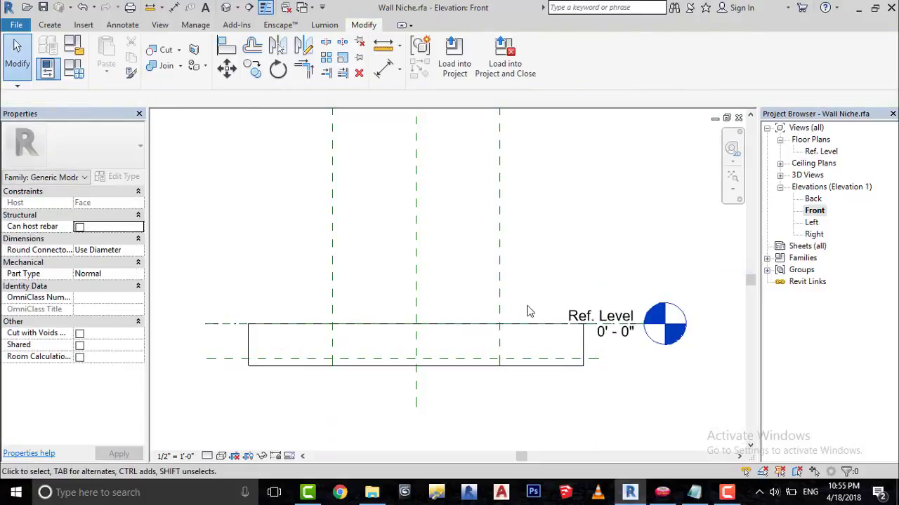
# Step: Add an aligned dimension between the Ref. Level line and the reference plane below it, left of the host
pyautogui.click(383, 69)
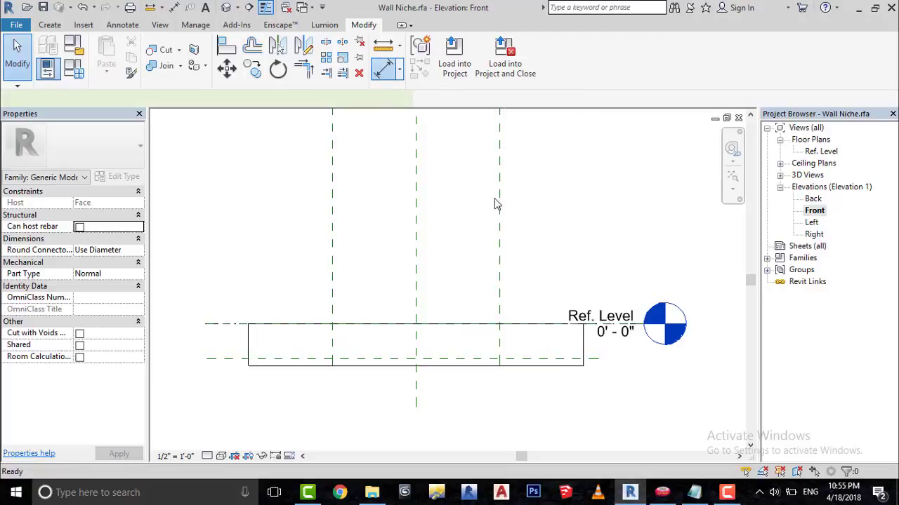
pyautogui.click(542, 359)
pyautogui.scroll(-2, 561, 376)
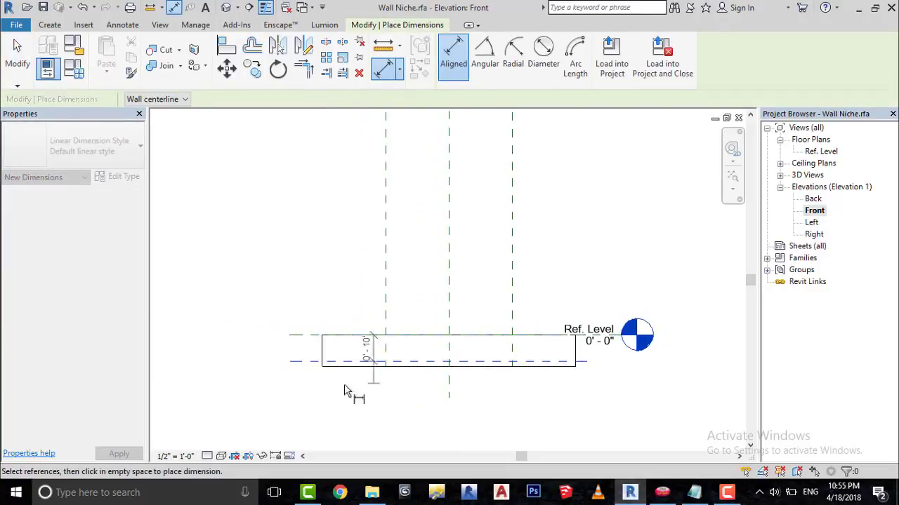
pyautogui.click(300, 390)
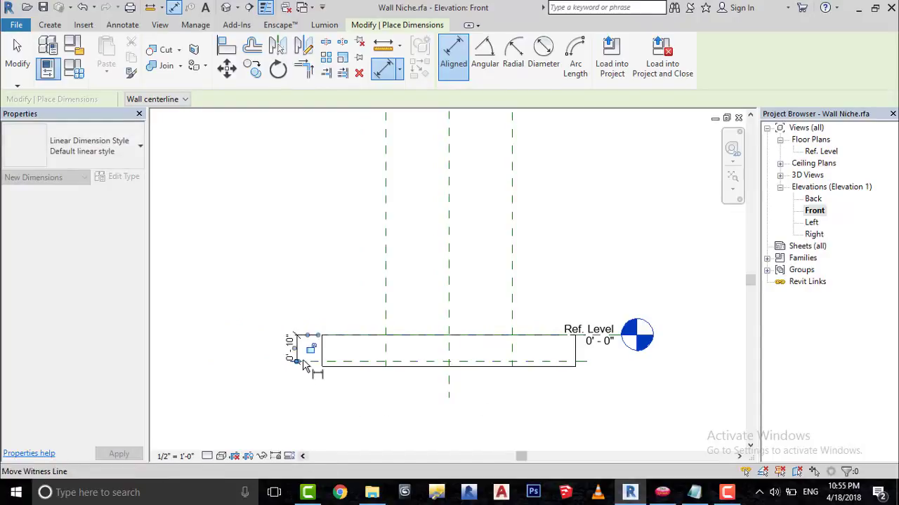
pyautogui.scroll(1, 312, 356)
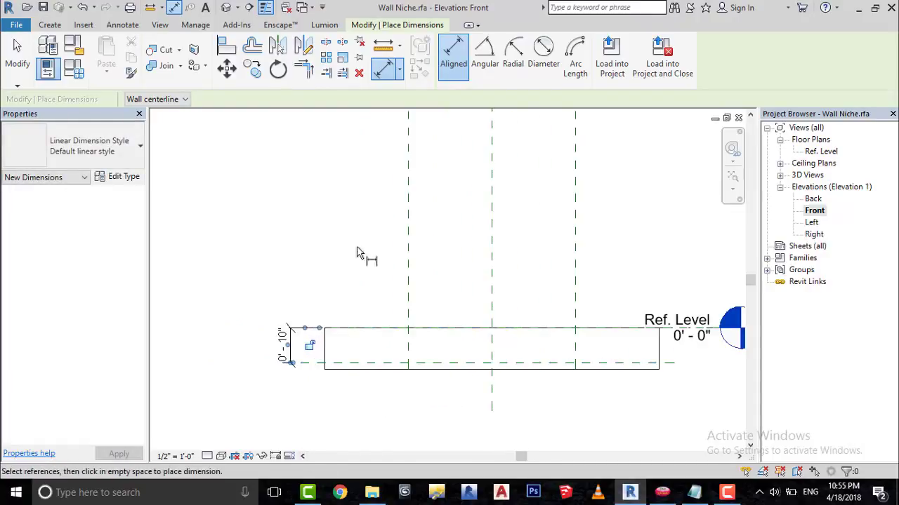
pyautogui.rightClick(342, 195)
pyautogui.click(358, 206)
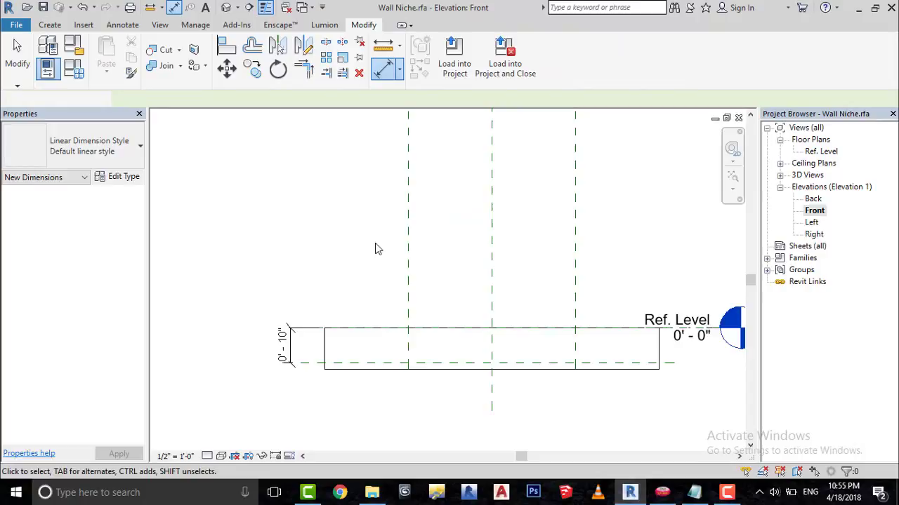
# Step: Label the vertical dimension in the Front elevation with a new instance family parameter named Depth, and return to the Ref. Level floor plan
pyautogui.click(288, 345)
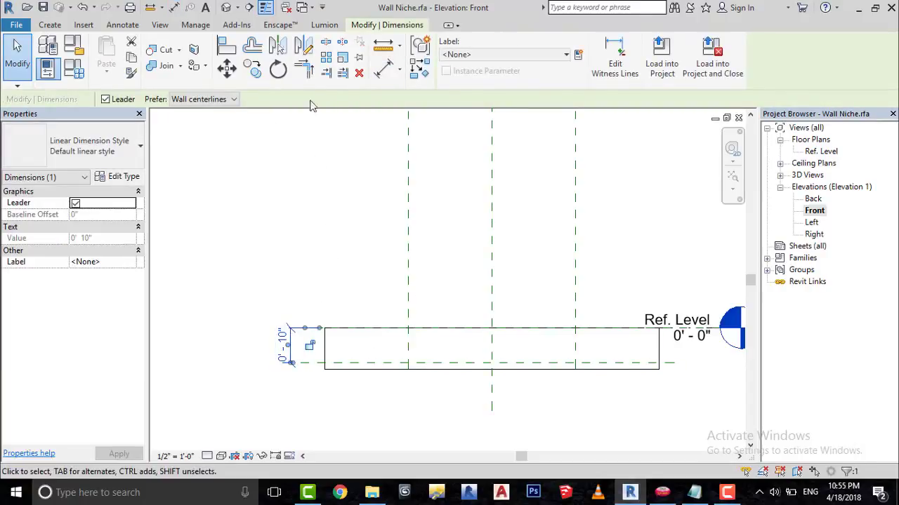
pyautogui.click(578, 55)
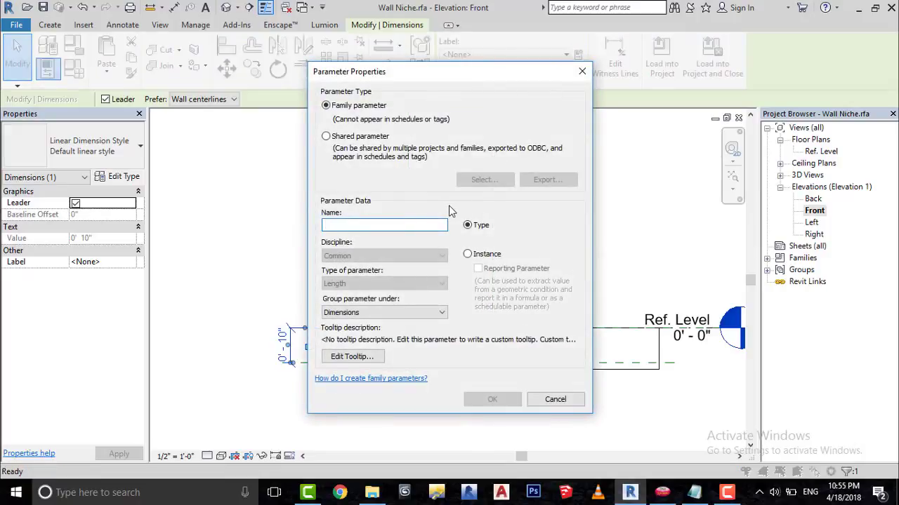
pyautogui.write('Depth')
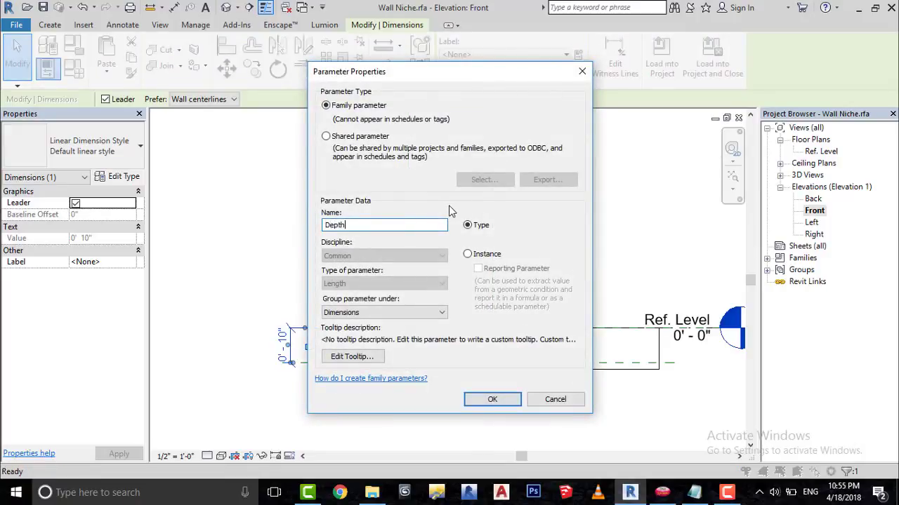
pyautogui.click(467, 255)
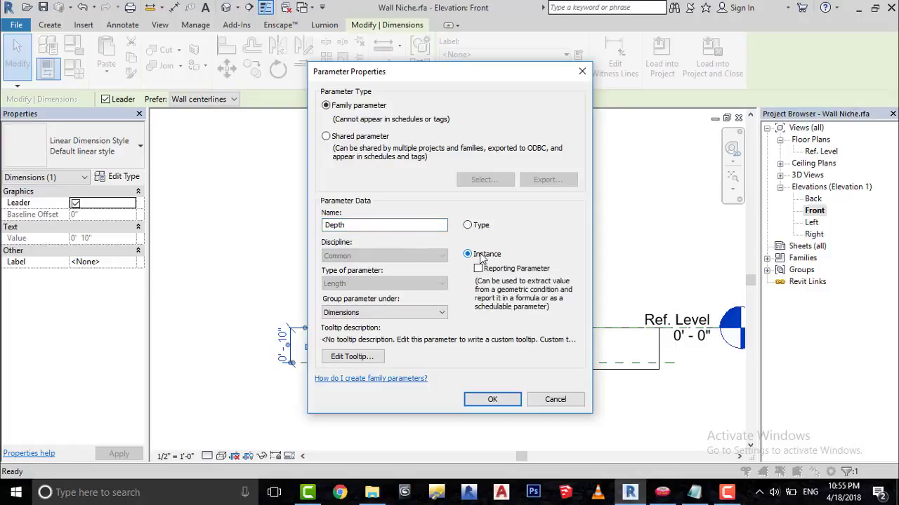
pyautogui.click(513, 399)
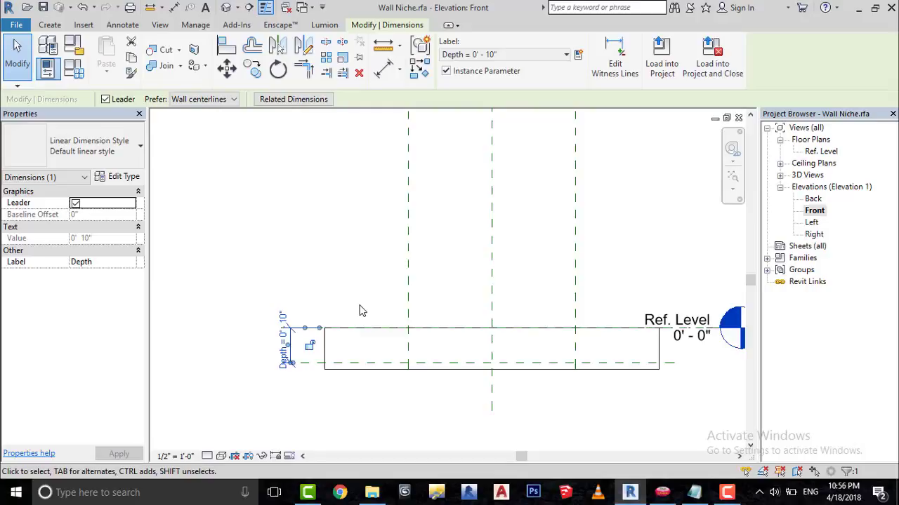
pyautogui.doubleClick(811, 153)
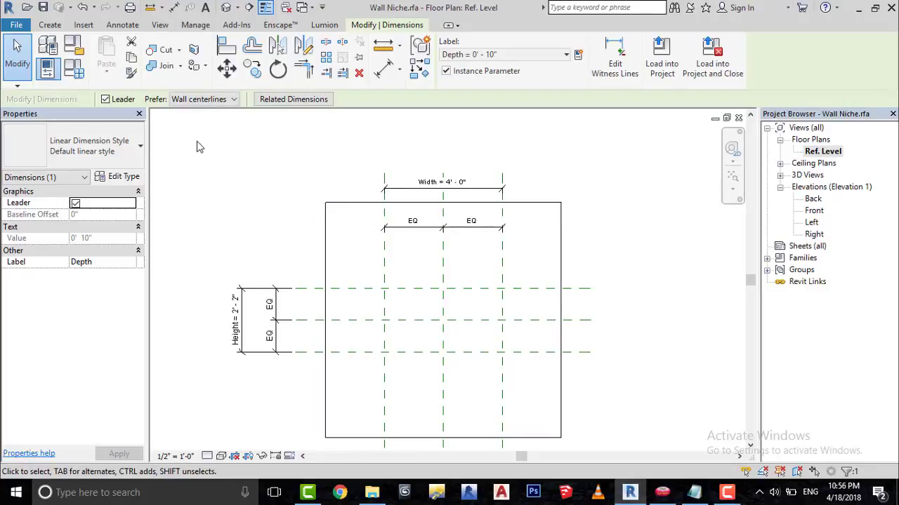
# Step: Start a void extrusion and sketch a rectangle through the outer intersections of the Width and Height reference planes
pyautogui.click(61, 31)
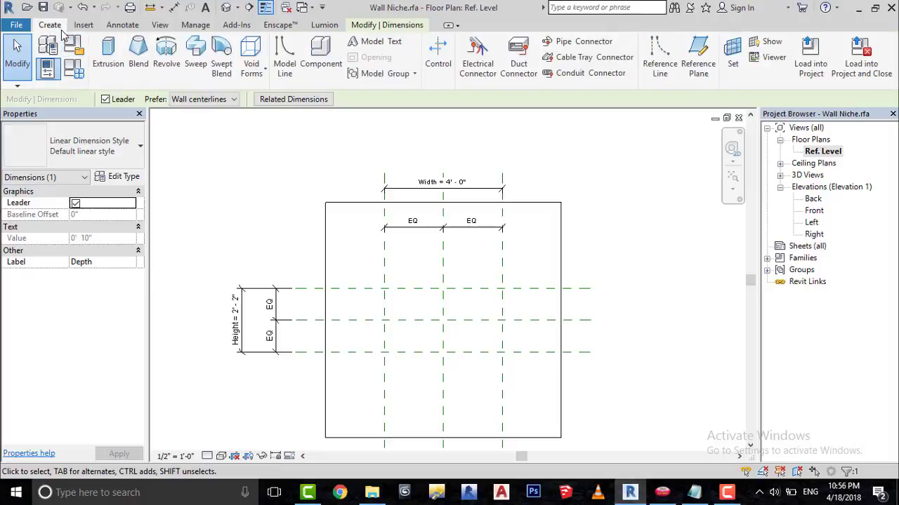
pyautogui.click(258, 76)
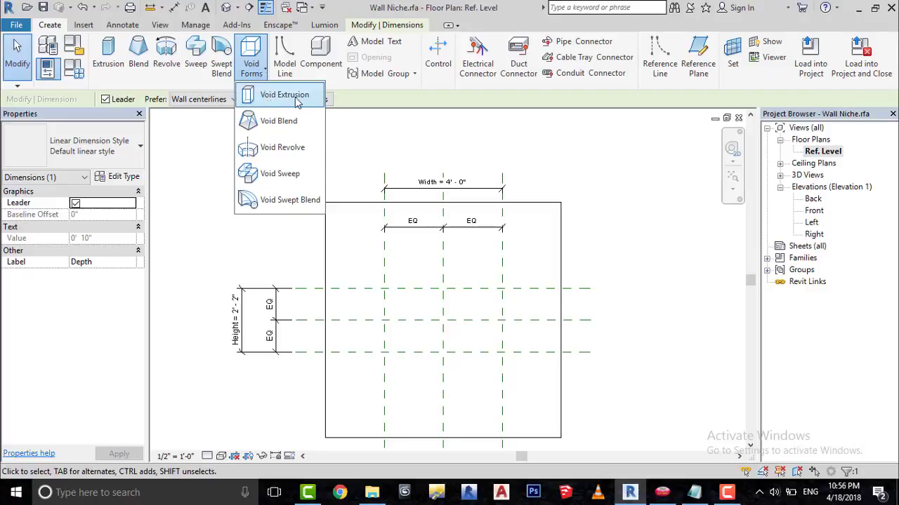
pyautogui.click(285, 97)
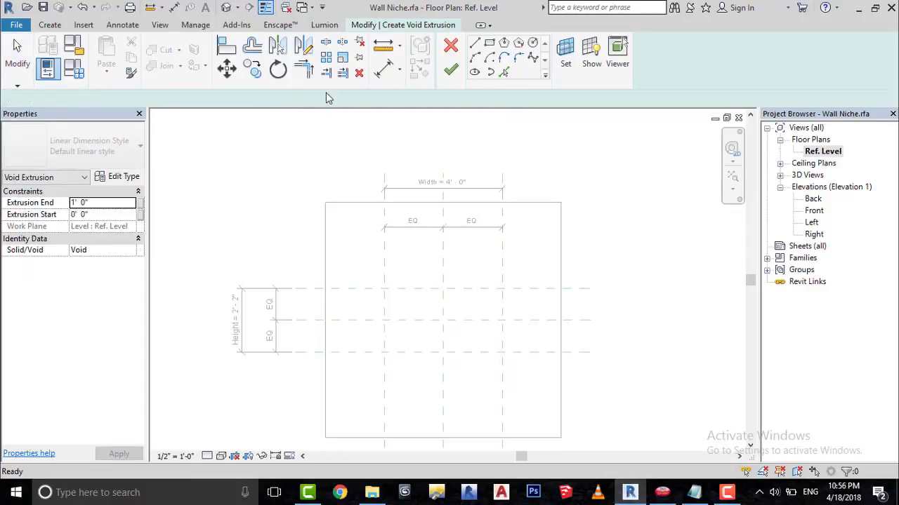
pyautogui.click(490, 44)
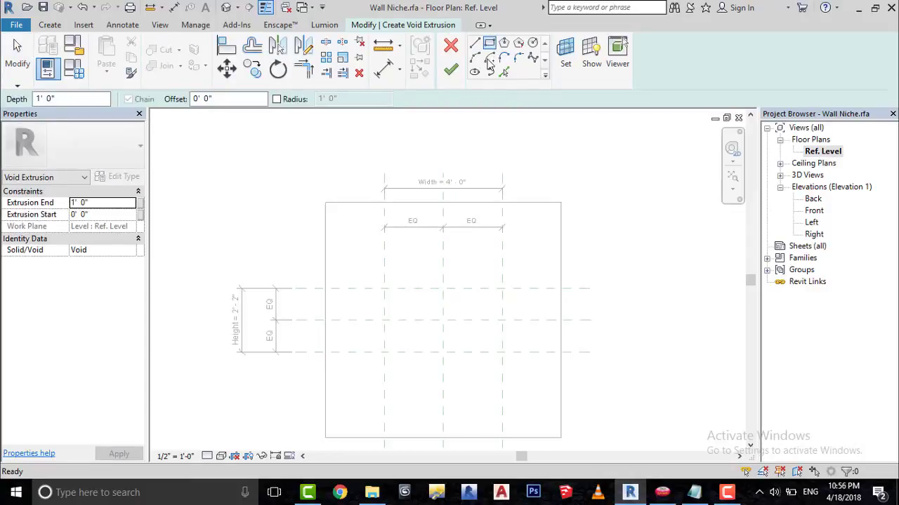
pyautogui.scroll(2, 421, 295)
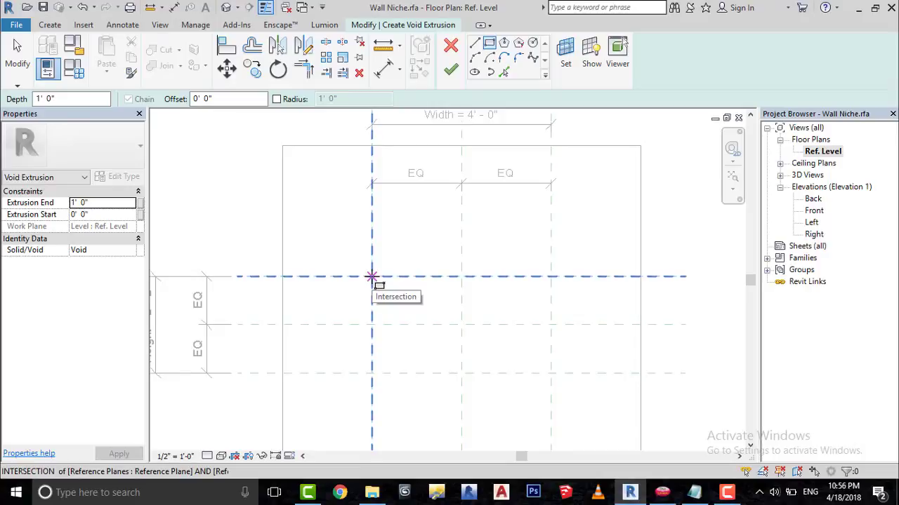
pyautogui.click(372, 277)
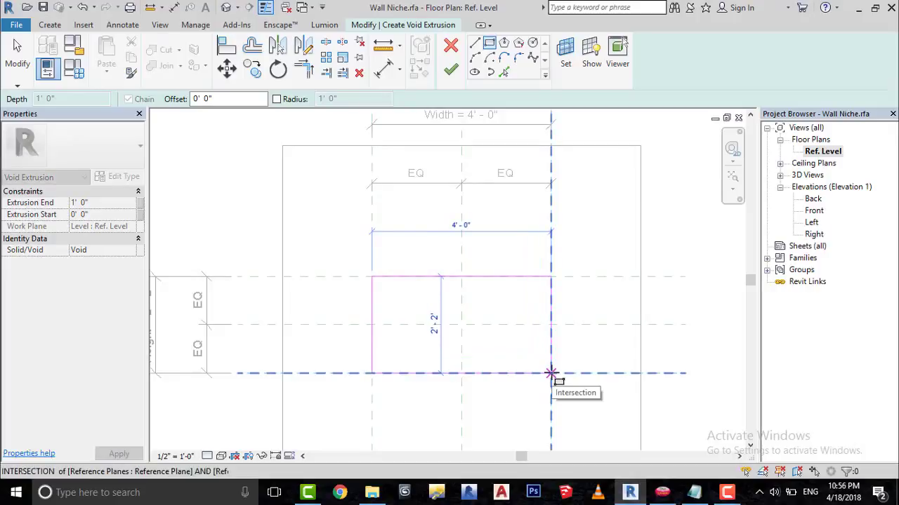
pyautogui.click(551, 373)
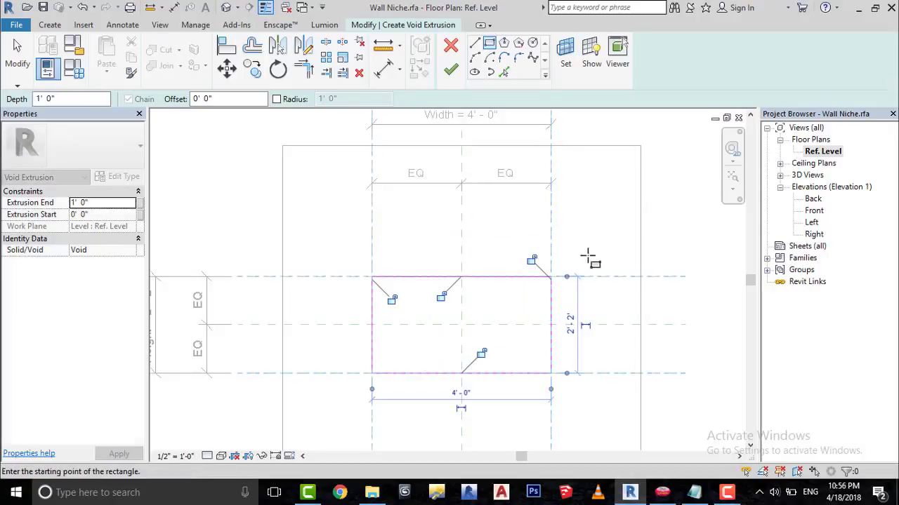
# Step: Lock all four sides of the rectangle to their reference planes and finish the void extrusion
pyautogui.click(532, 260)
pyautogui.click(441, 297)
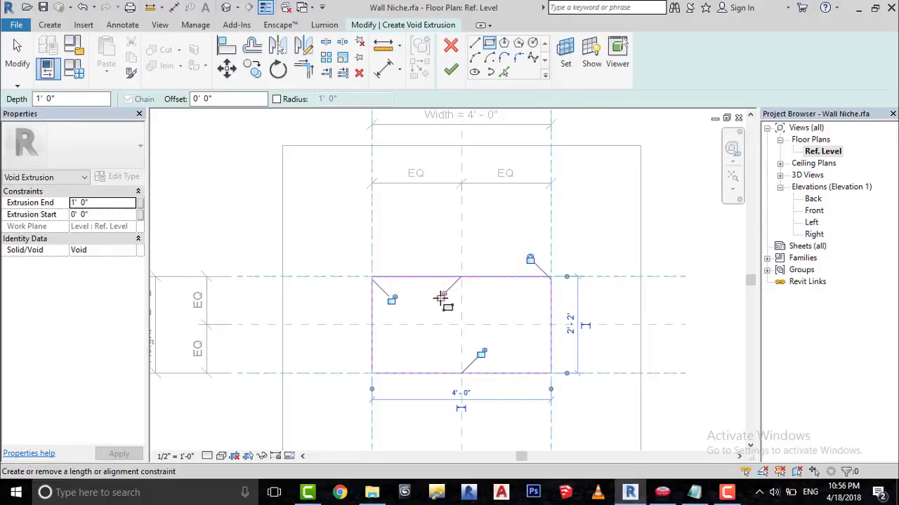
pyautogui.click(391, 300)
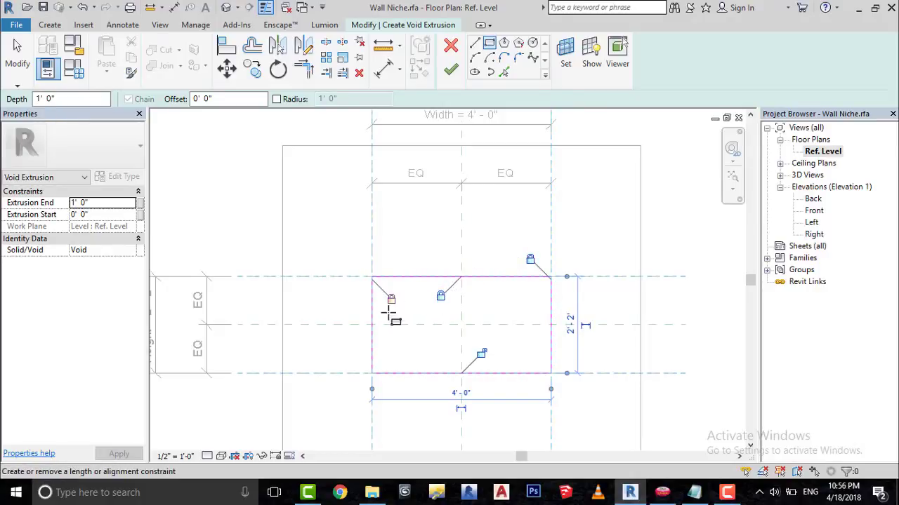
pyautogui.click(510, 365)
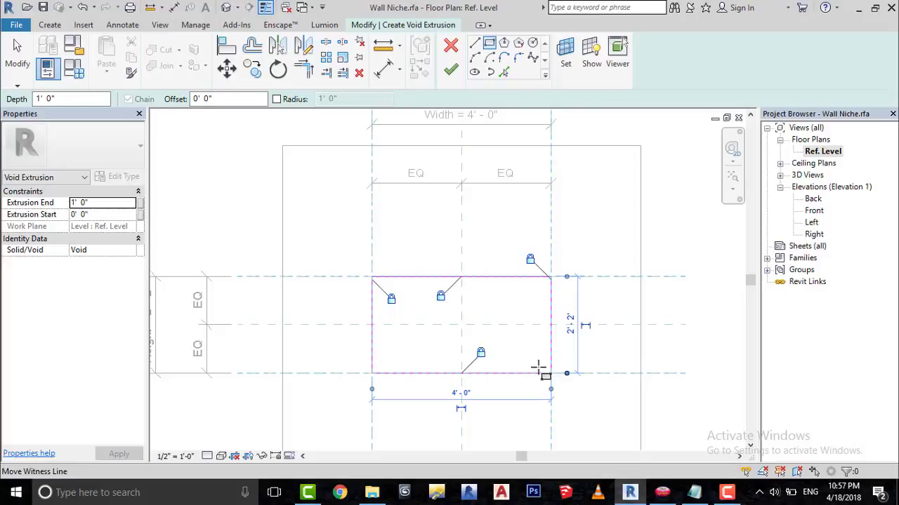
pyautogui.scroll(1, 690, 262)
pyautogui.rightClick(691, 262)
pyautogui.click(690, 262)
pyautogui.rightClick(668, 231)
pyautogui.click(678, 232)
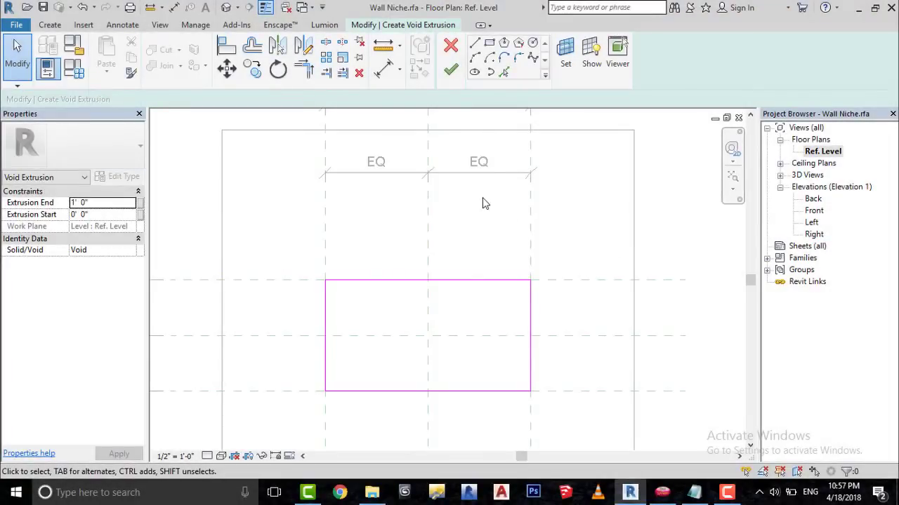
pyautogui.click(451, 70)
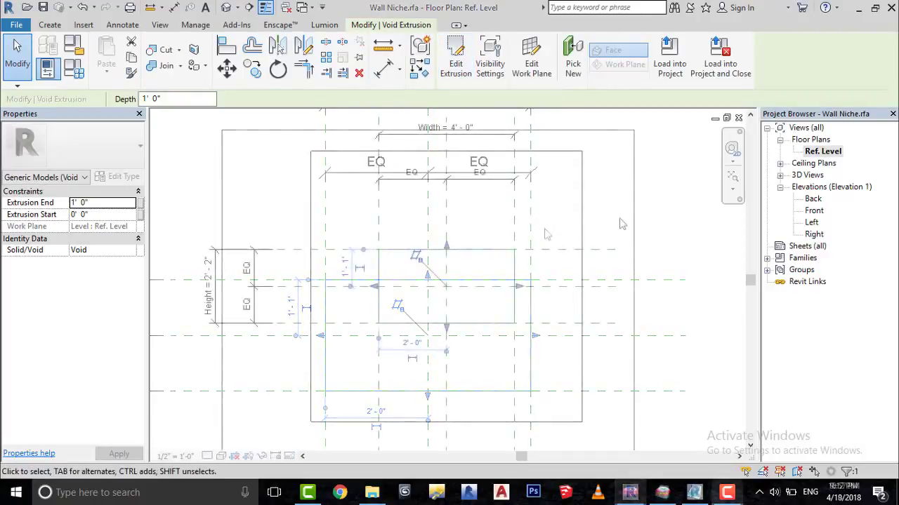
# Step: In the Front elevation, align the void's lower edge to the Depth reference plane and its upper edge to the Ref. Level, locking both
pyautogui.doubleClick(814, 212)
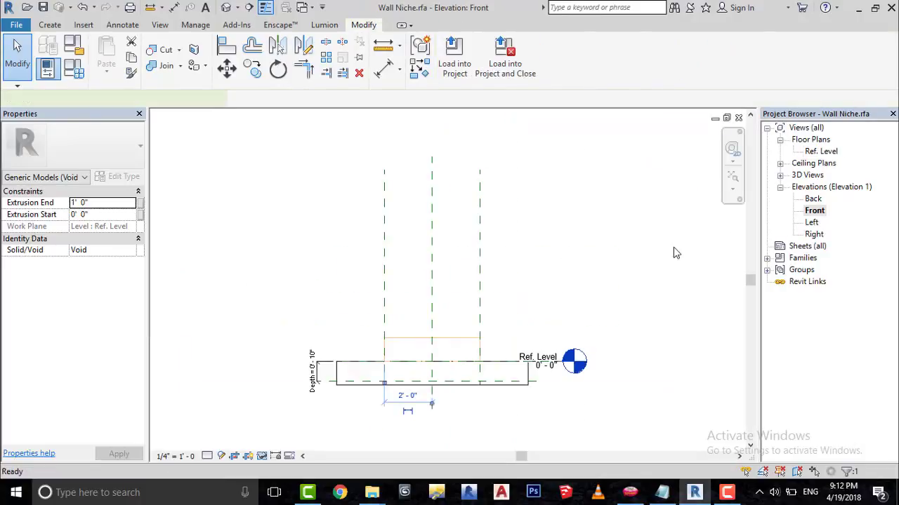
pyautogui.scroll(5, 404, 393)
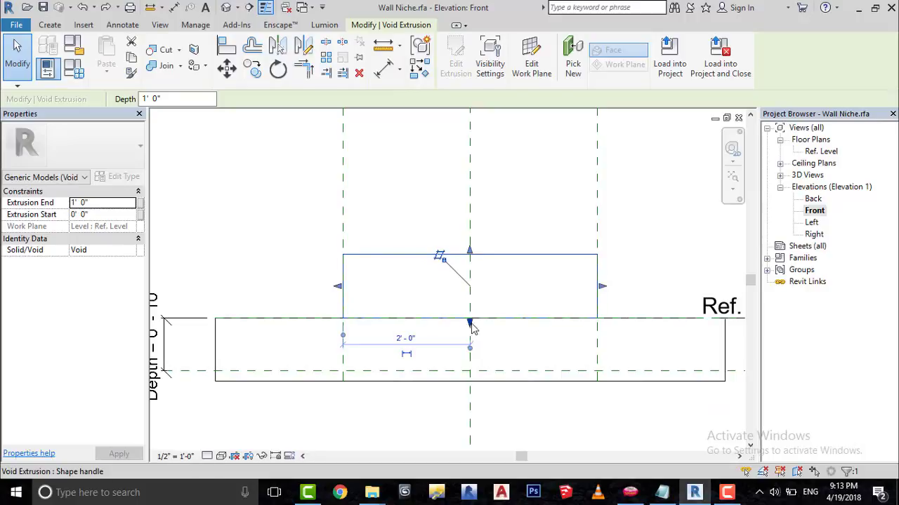
pyautogui.moveTo(471, 327); pyautogui.dragTo(478, 377)
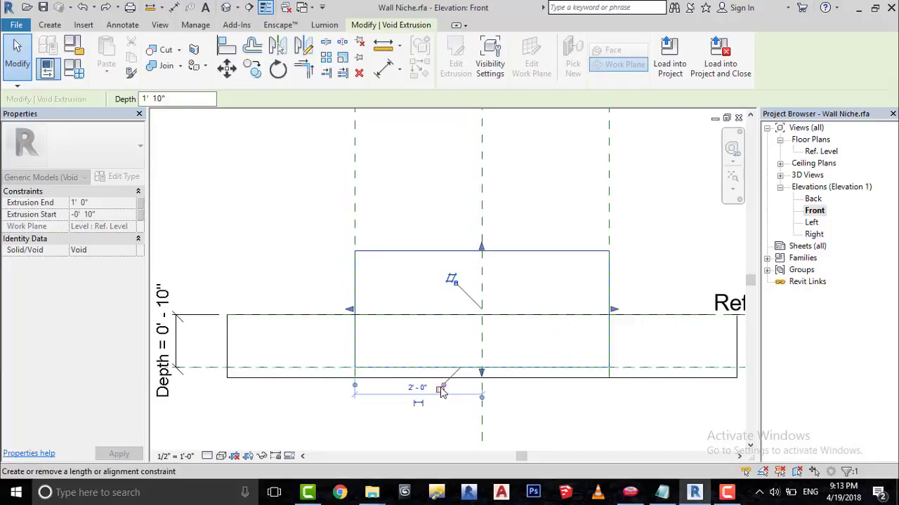
pyautogui.click(442, 390)
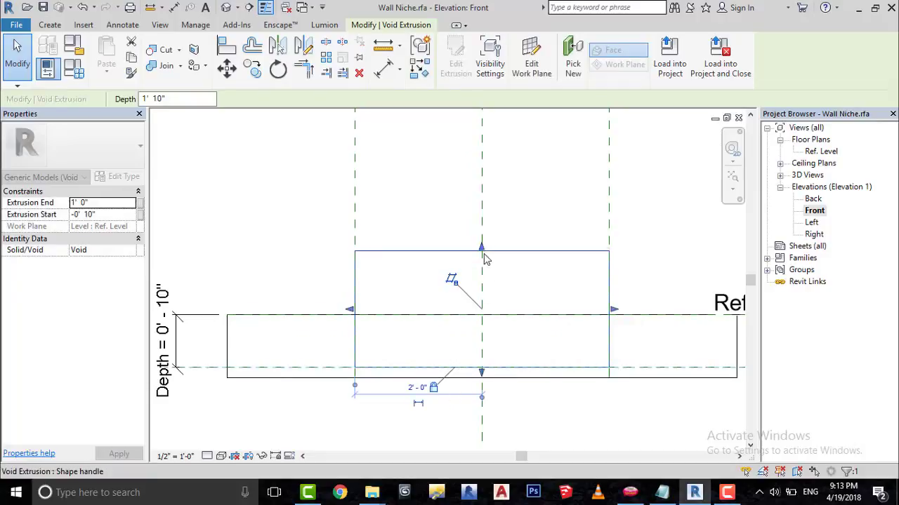
pyautogui.moveTo(484, 257); pyautogui.dragTo(488, 317)
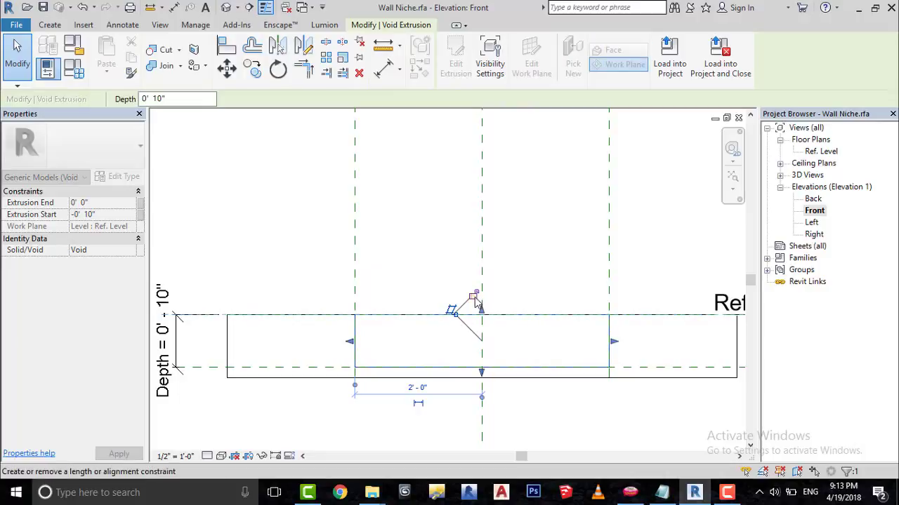
pyautogui.click(473, 297)
pyautogui.press('Escape')
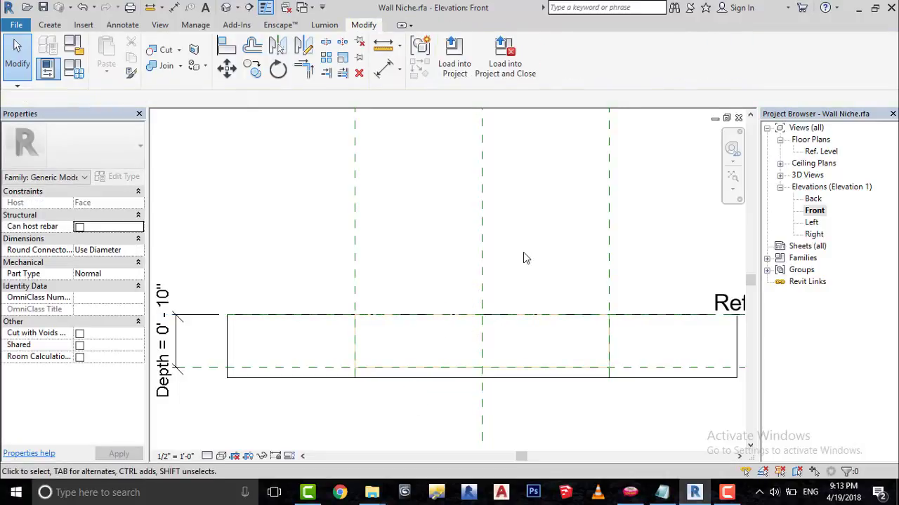
# Step: Show the family in a shaded 3D view and enable its Cut with Voids property
pyautogui.press('3')
pyautogui.press('d')
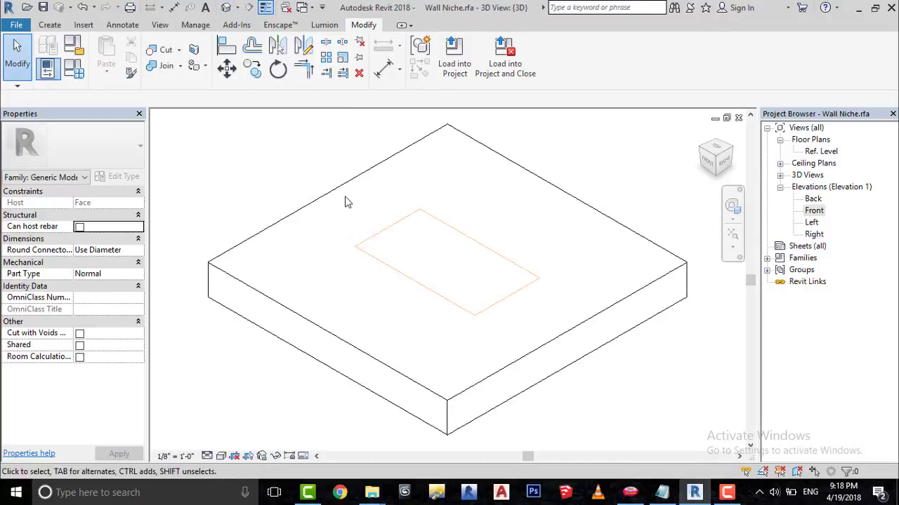
pyautogui.click(223, 455)
pyautogui.click(243, 403)
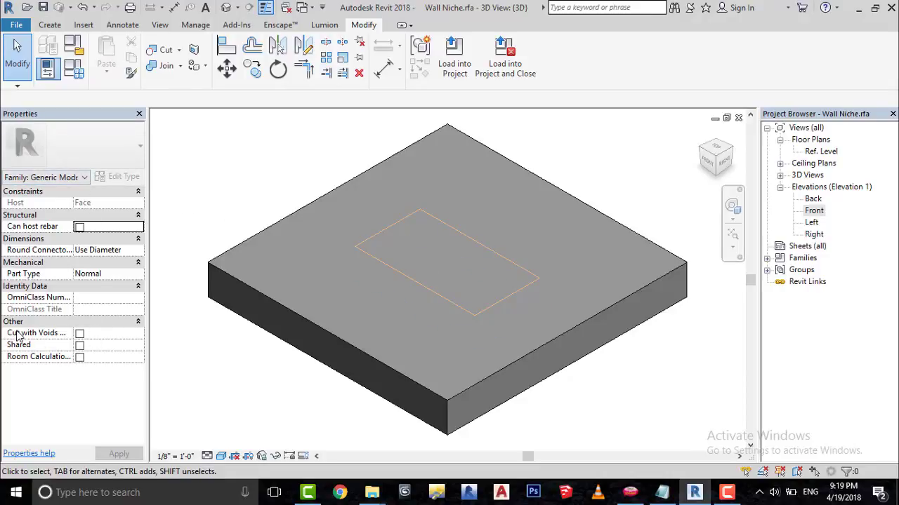
pyautogui.moveTo(21, 342)
pyautogui.click(80, 334)
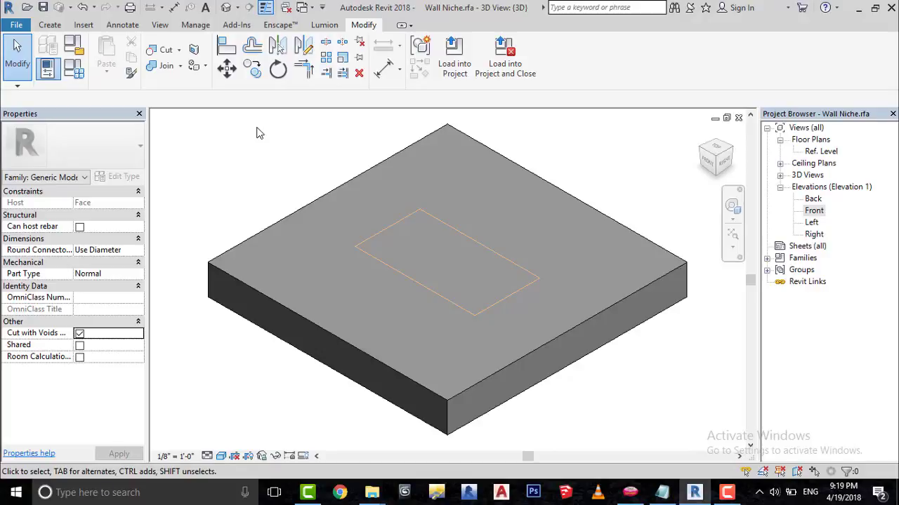
# Step: Cut the host block with the void extrusion using Cut Geometry
pyautogui.click(168, 55)
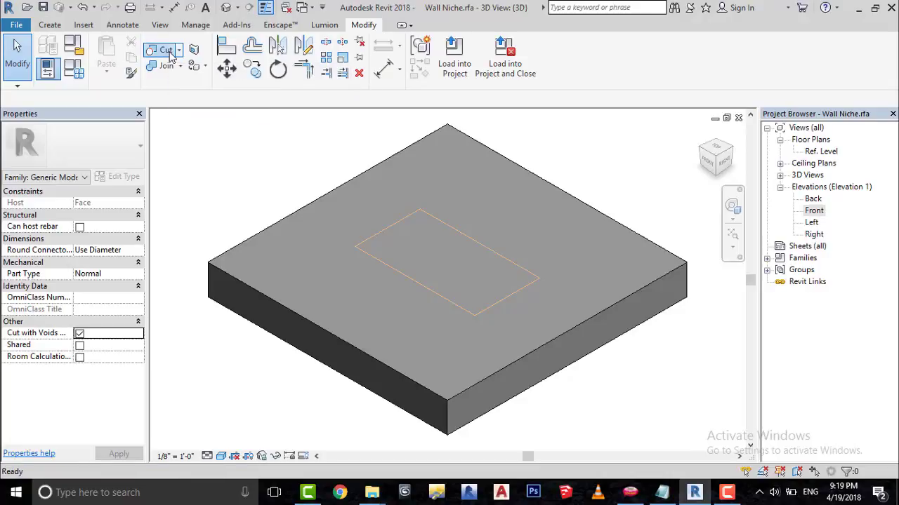
pyautogui.click(311, 202)
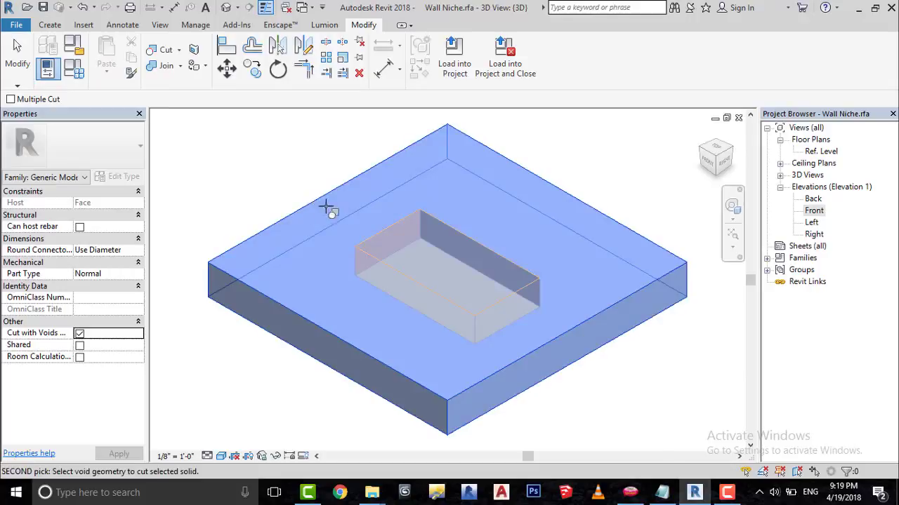
pyautogui.click(388, 233)
pyautogui.scroll(2, 333, 156)
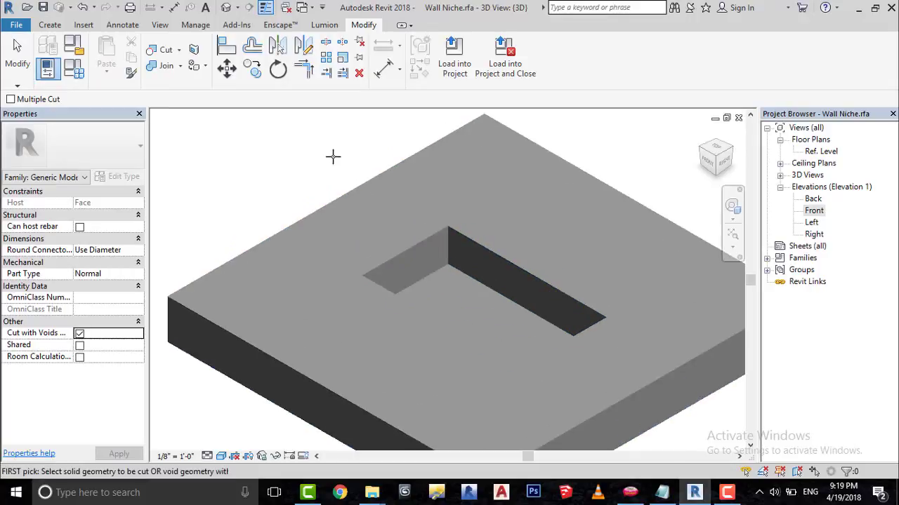
pyautogui.rightClick(294, 156)
pyautogui.click(313, 164)
pyautogui.rightClick(306, 169)
pyautogui.click(316, 177)
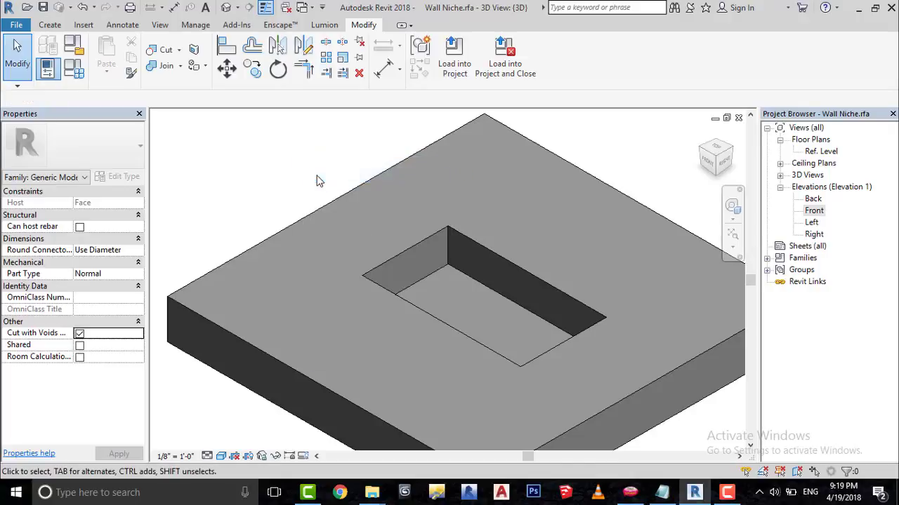
# Step: Load the Wall Niche family into the For Tut.rvt project
pyautogui.scroll(-5, 317, 181)
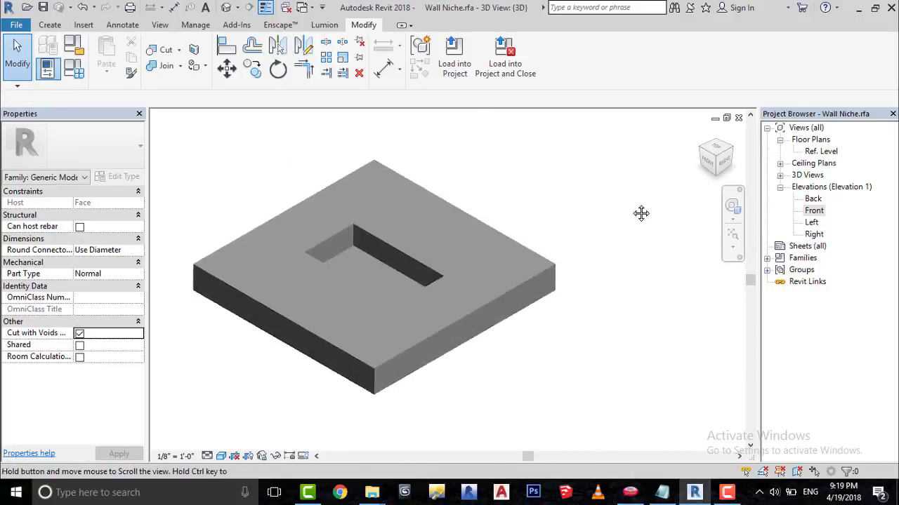
pyautogui.moveTo(642, 212); pyautogui.dragTo(647, 221, button='middle')
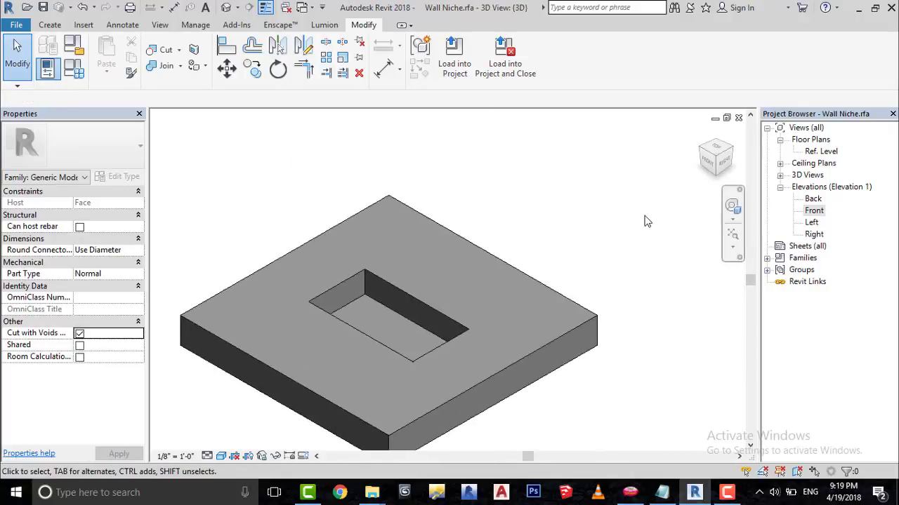
pyautogui.click(455, 69)
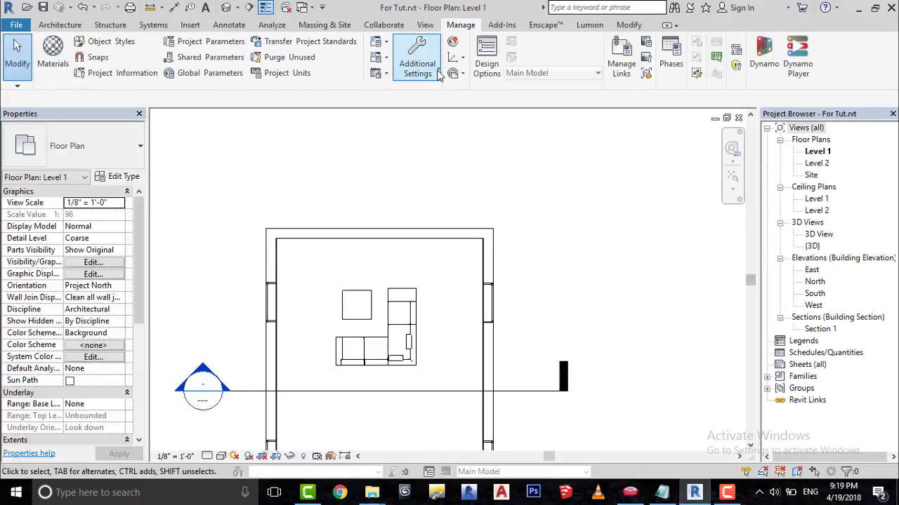
pyautogui.click(60, 24)
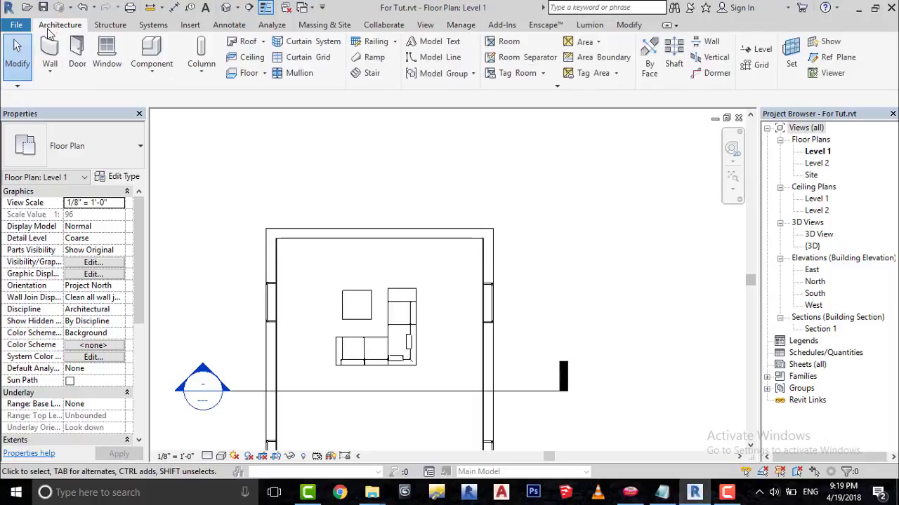
pyautogui.click(165, 63)
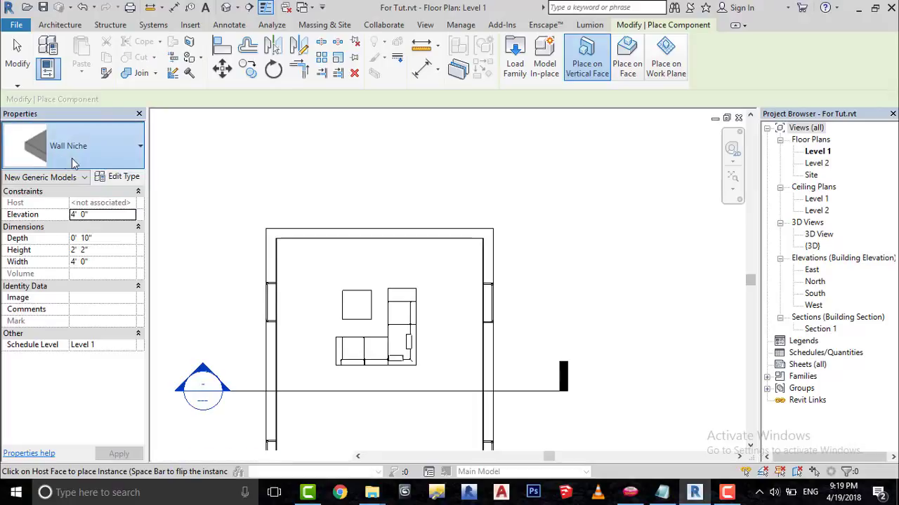
pyautogui.click(60, 161)
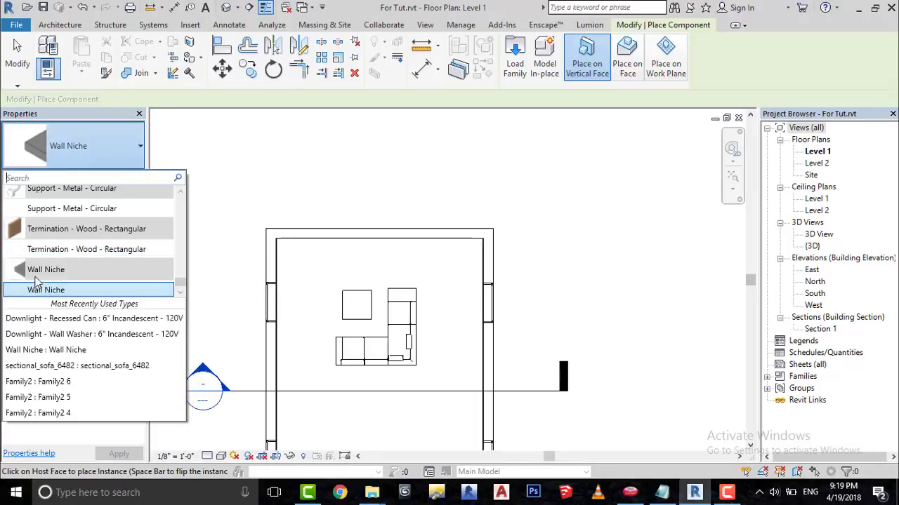
pyautogui.click(50, 293)
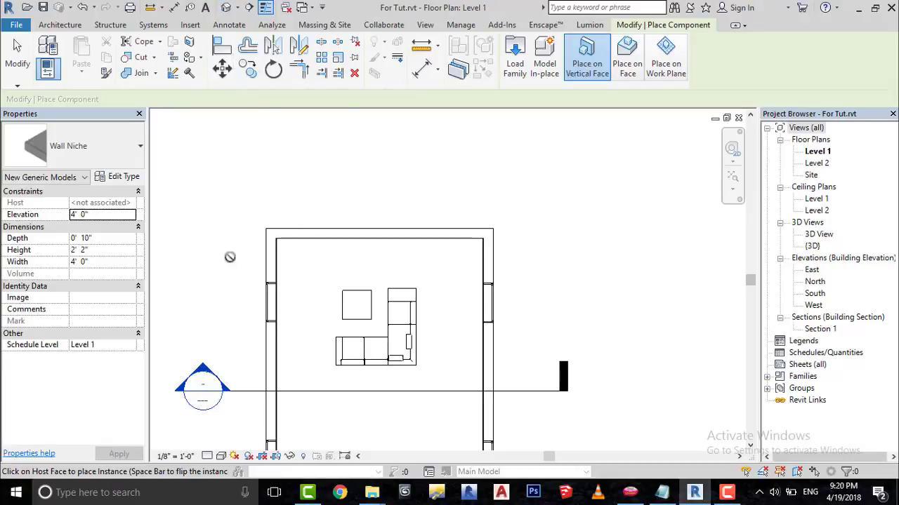
pyautogui.rightClick(231, 192)
pyautogui.click(242, 201)
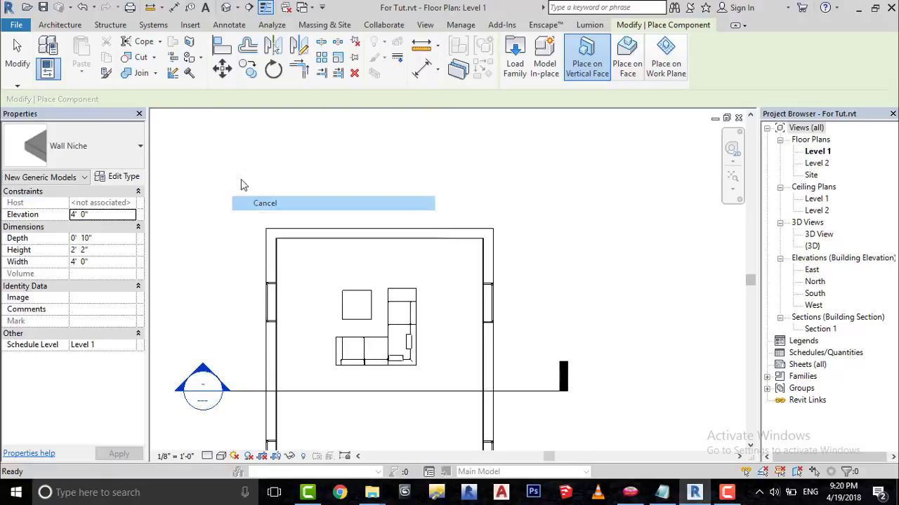
pyautogui.rightClick(200, 141)
pyautogui.click(211, 147)
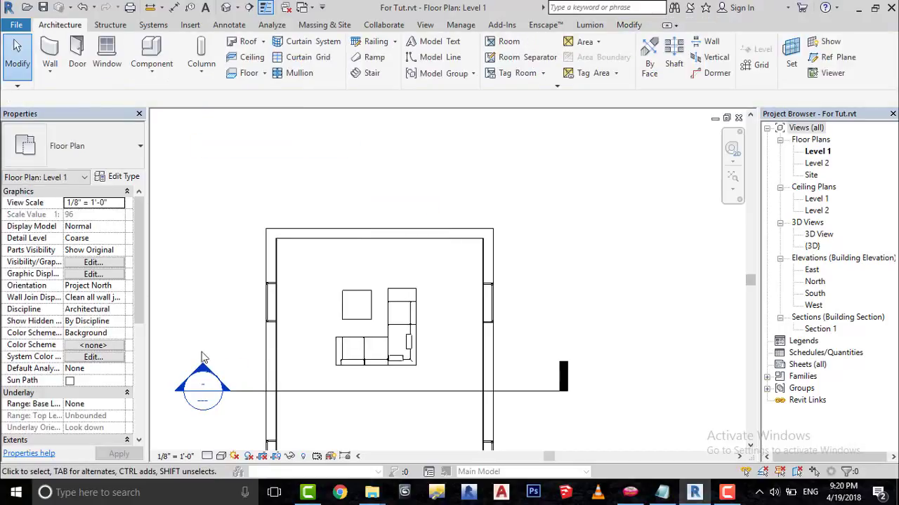
# Step: Open the Section 1 view from its section head in the Level 1 plan
pyautogui.doubleClick(203, 377)
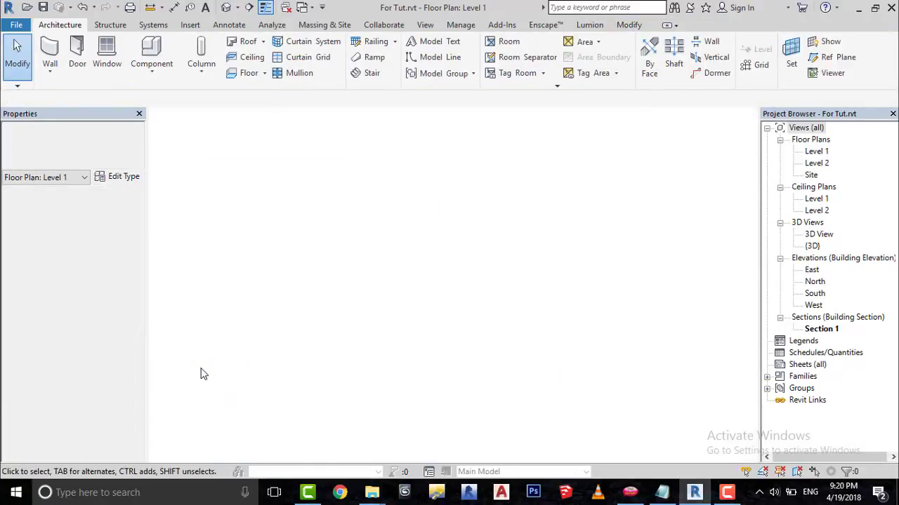
# Step: Place a Wall Niche on the back wall face, about 3'-6" below the upper level line and 15'-6" from the right wall
pyautogui.scroll(3, 411, 271)
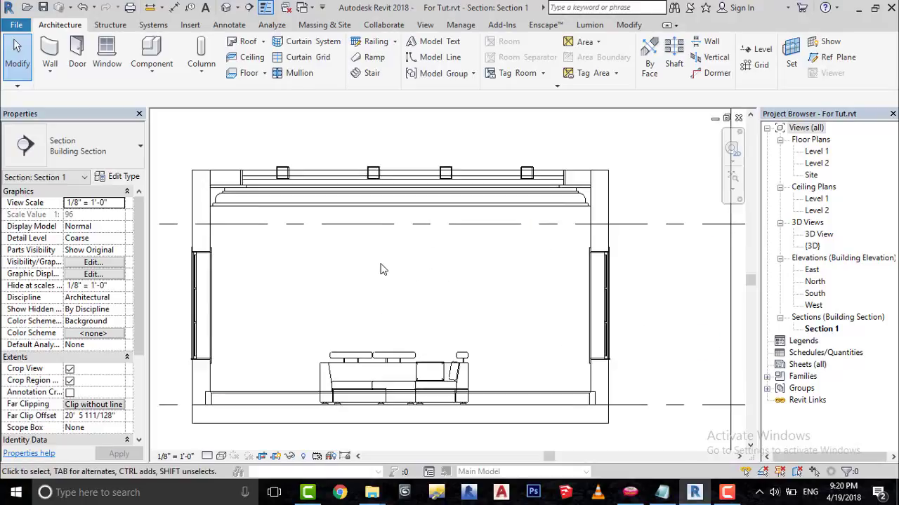
pyautogui.moveTo(383, 270); pyautogui.dragTo(371, 285, button='middle')
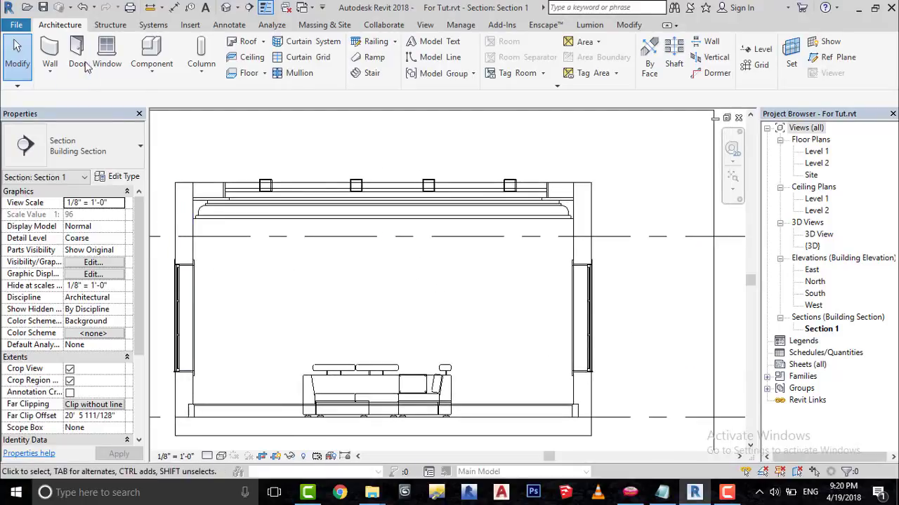
pyautogui.click(161, 68)
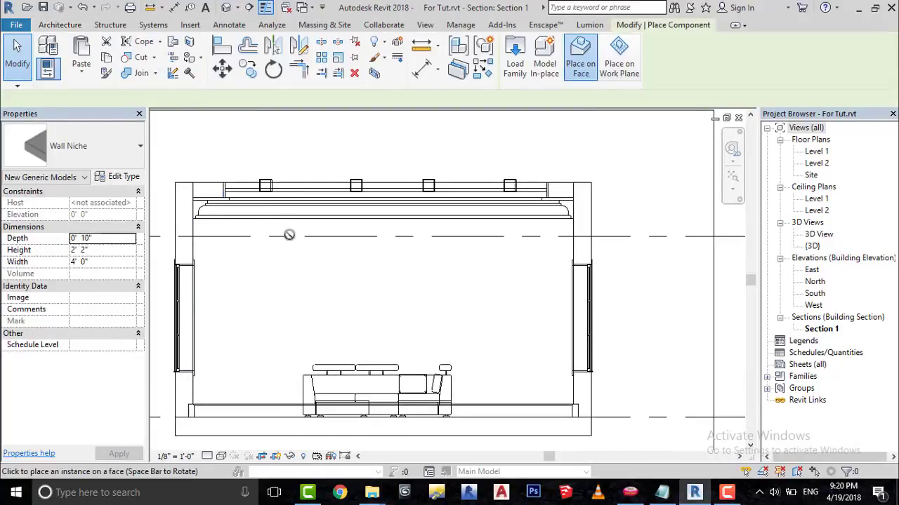
pyautogui.click(297, 297)
pyautogui.rightClick(623, 164)
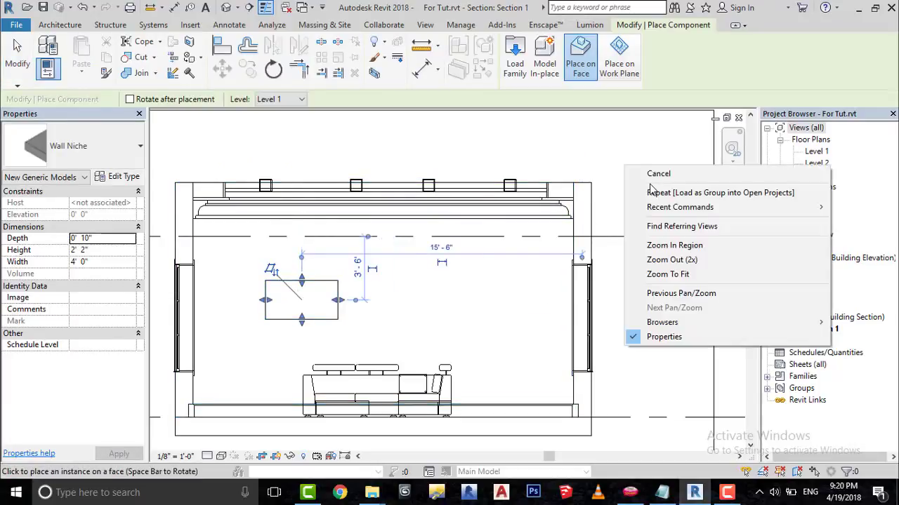
pyautogui.click(641, 173)
pyautogui.rightClick(660, 183)
pyautogui.click(671, 188)
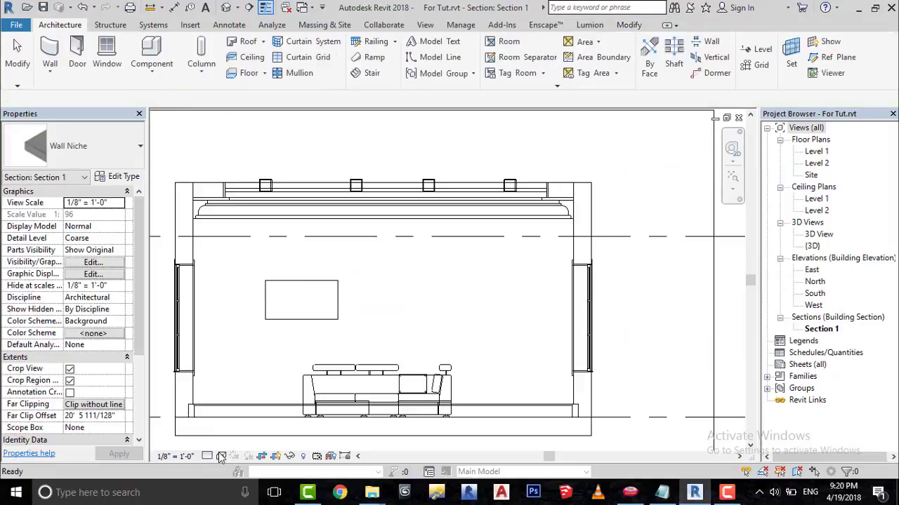
# Step: Display the section view with the Shaded visual style and Fine detail level
pyautogui.click(221, 456)
pyautogui.click(244, 406)
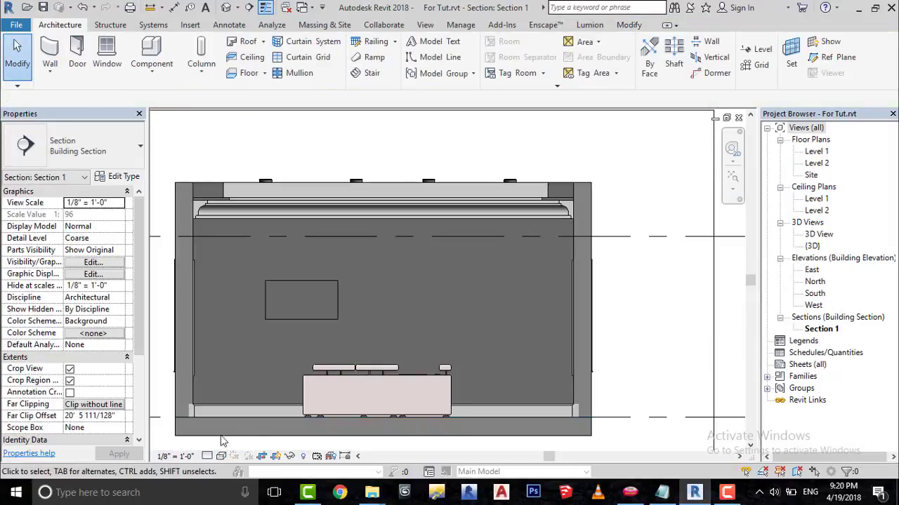
pyautogui.click(207, 456)
pyautogui.click(224, 441)
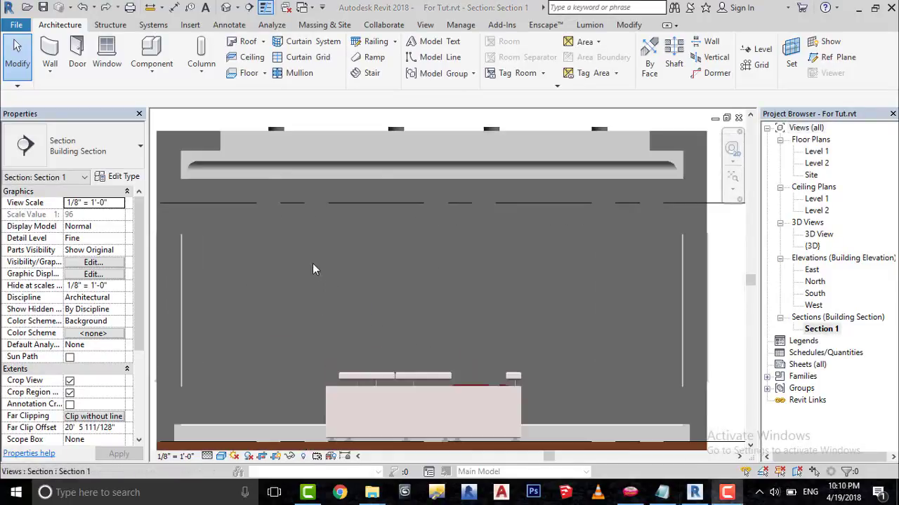
# Step: Duplicate the placed niche's family type under the name 5'X4'
pyautogui.click(316, 261)
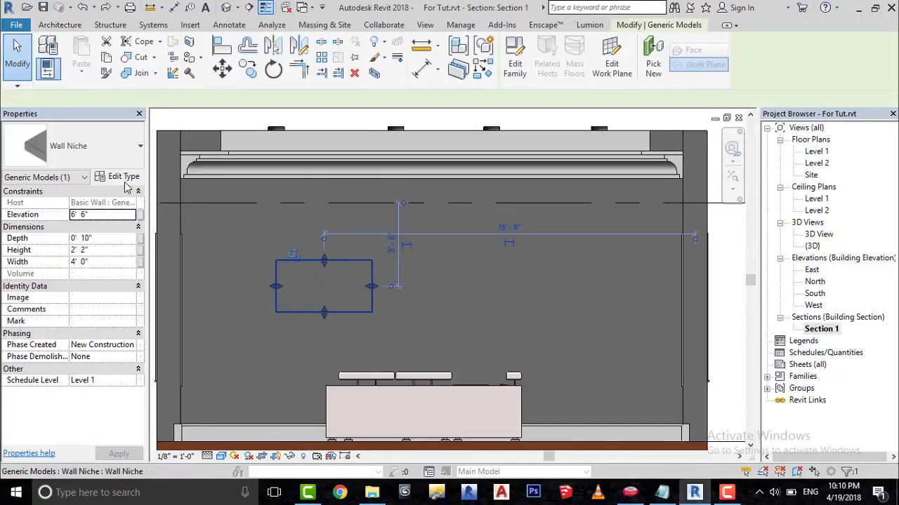
pyautogui.click(120, 177)
pyautogui.click(757, 60)
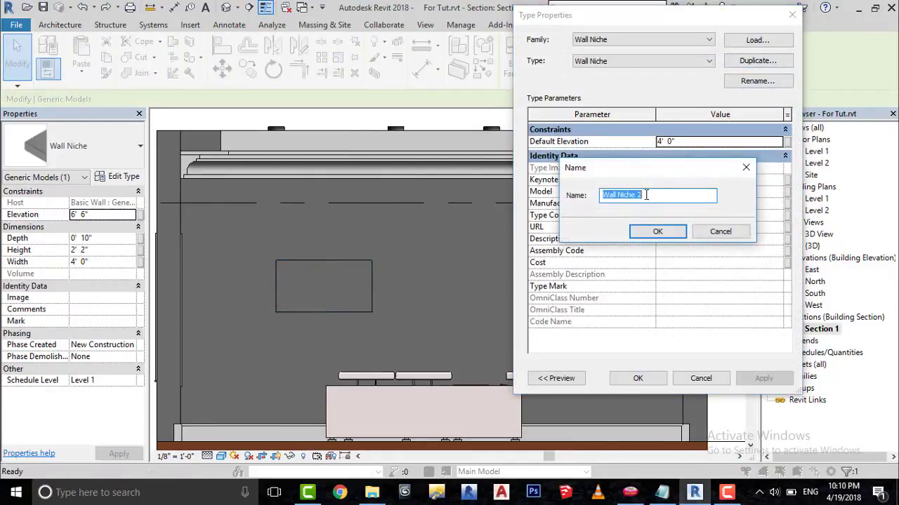
pyautogui.write("5'X4'")
pyautogui.click(657, 231)
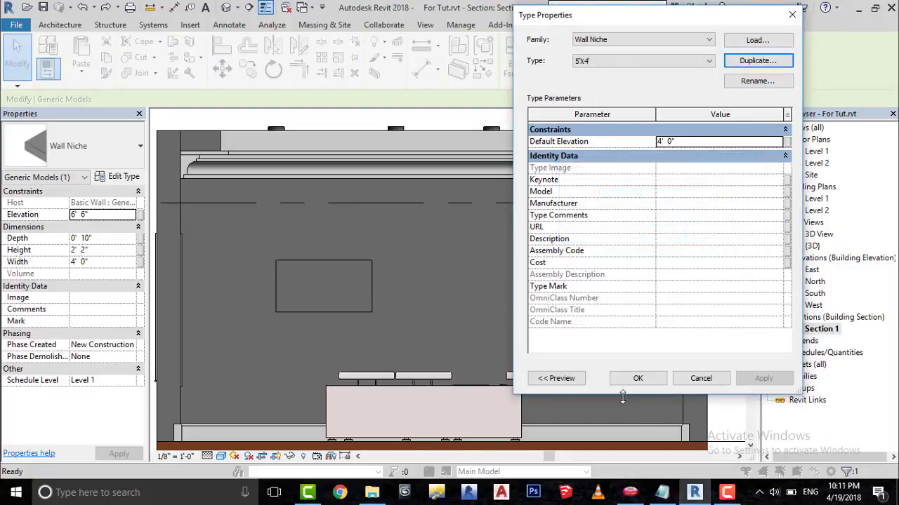
pyautogui.click(637, 378)
# Step: Assign the 1'-6"X2'3" type to the niche and open its Height value for editing
pyautogui.click(84, 146)
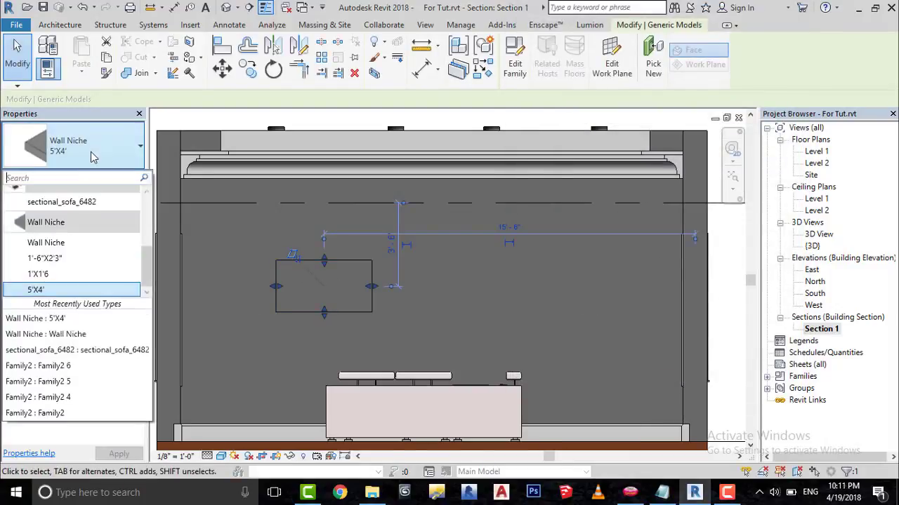
pyautogui.click(134, 230)
pyautogui.click(99, 251)
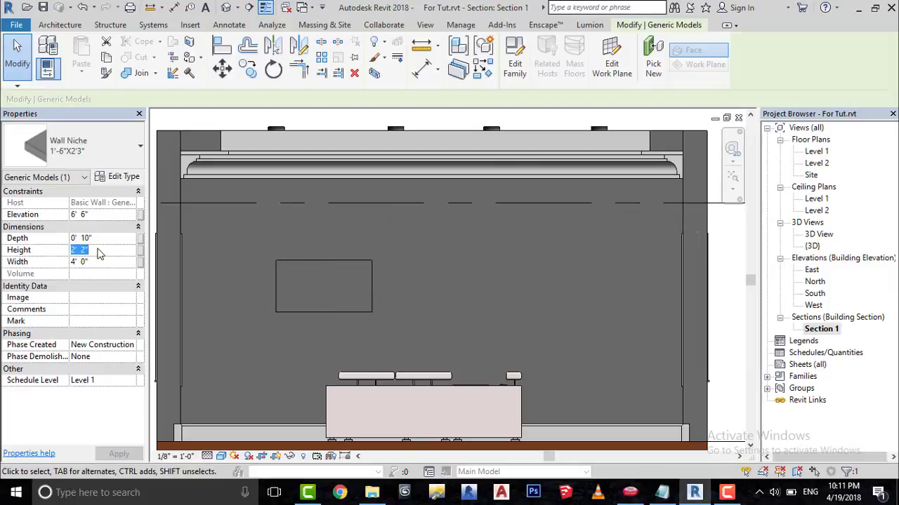